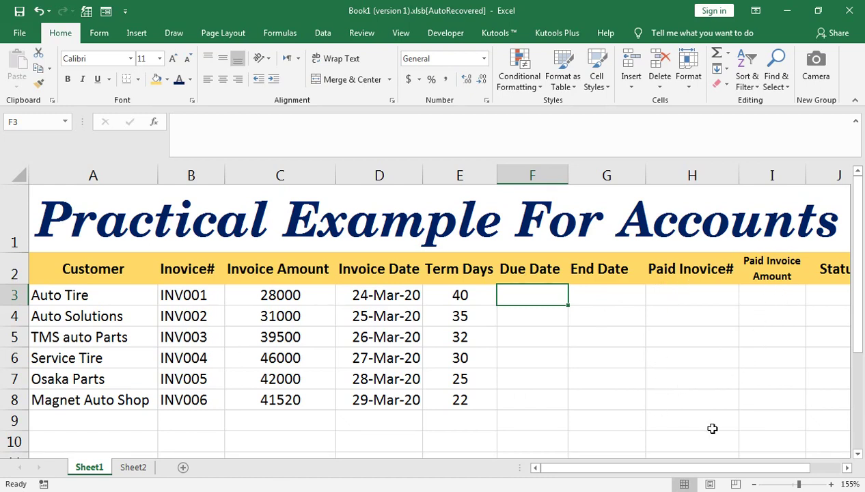
Review the paid invoice table on Sheet2 and return to Sheet1.
{"action": "left_click", "coordinate": [817, 294]}
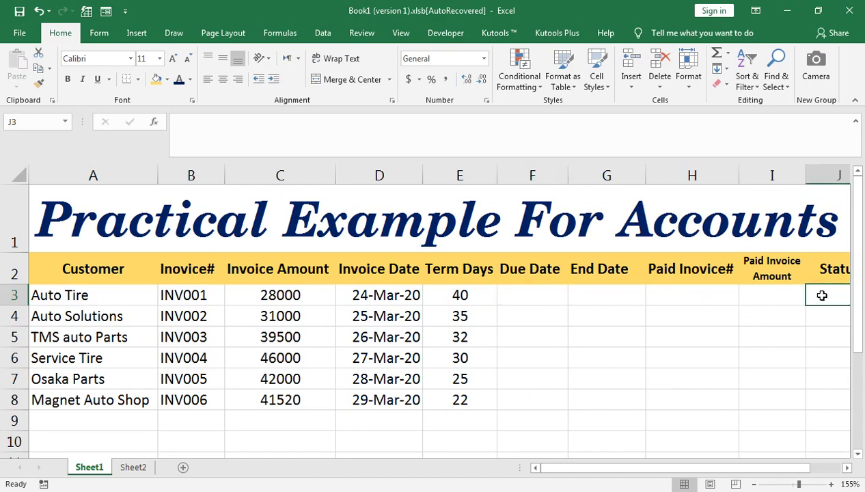
{"action": "left_click", "coordinate": [133, 467]}
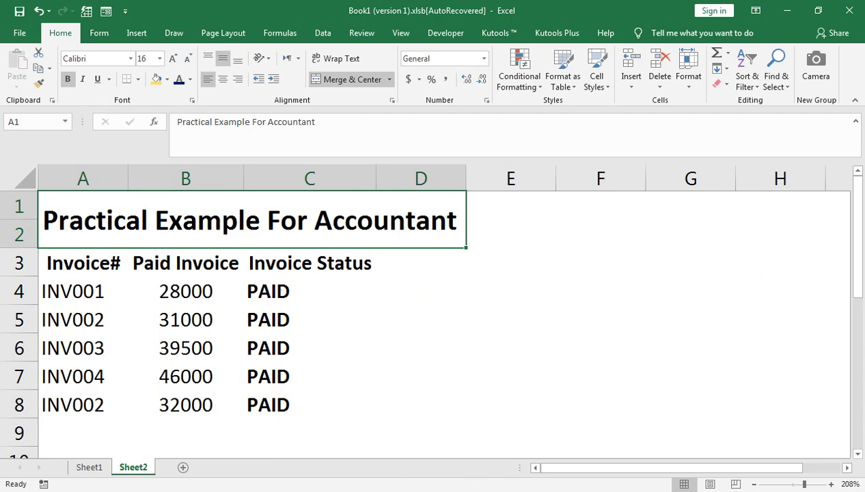
{"action": "left_click", "coordinate": [88, 467]}
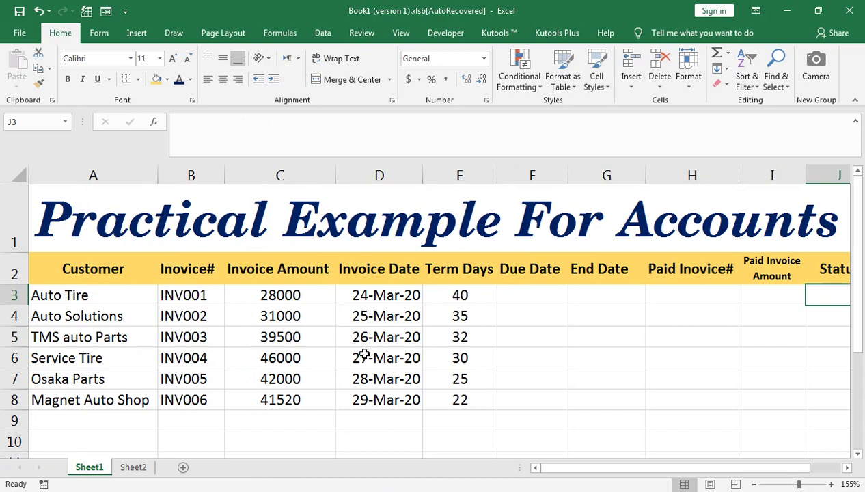
Enter the formula =TODAY()-D3 in F3 under Due Date for the Auto Tire invoice.
{"action": "left_click", "coordinate": [521, 290]}
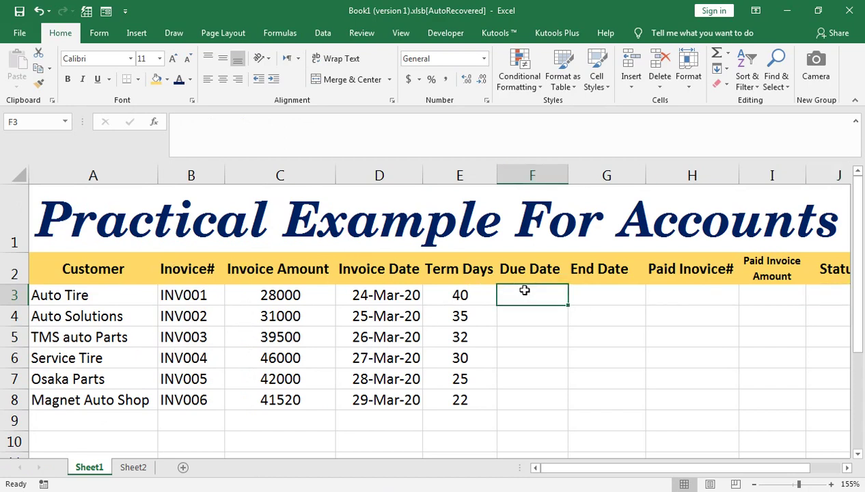
{"action": "type", "text": "="}
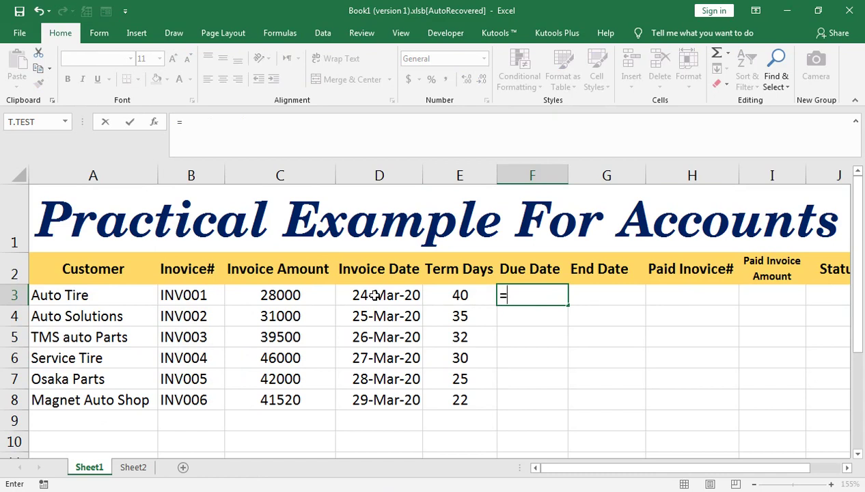
{"action": "type", "text": "today"}
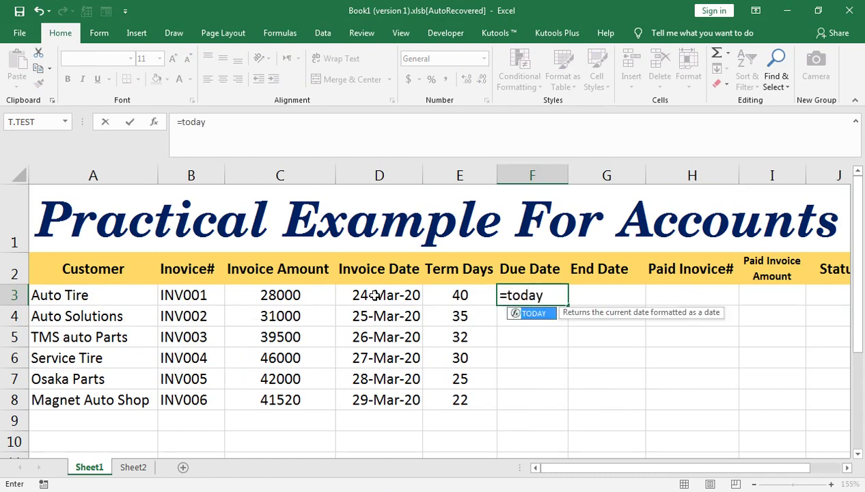
{"action": "type", "text": "()-"}
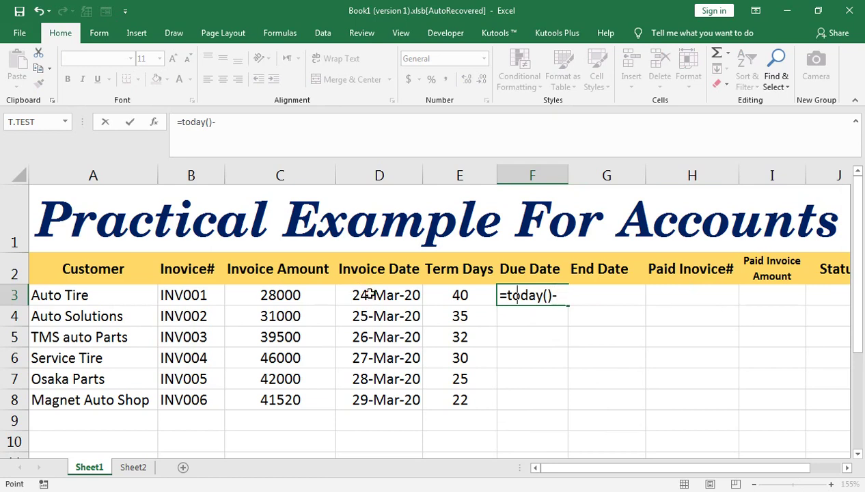
{"action": "left_click", "coordinate": [363, 292]}
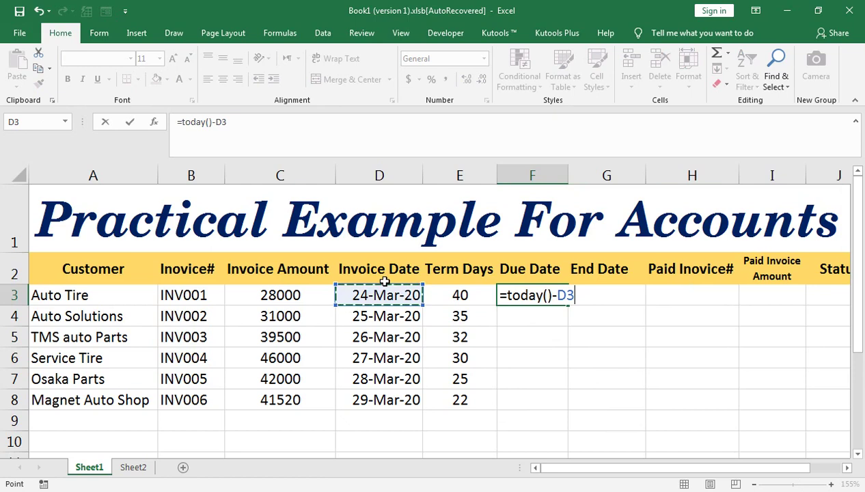
{"action": "key", "text": "Return"}
Set the number format of F3 to General and fill its formula down to F8.
{"action": "left_click", "coordinate": [521, 298]}
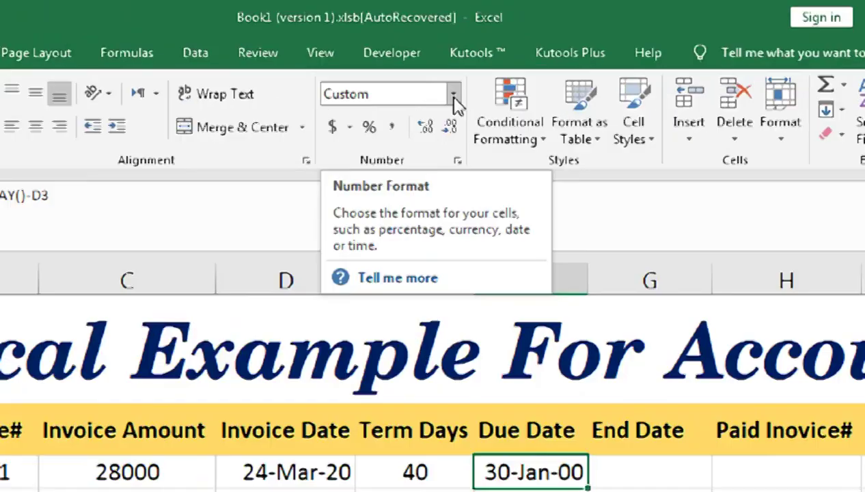
{"action": "left_click", "coordinate": [484, 60]}
{"action": "left_click", "coordinate": [479, 85]}
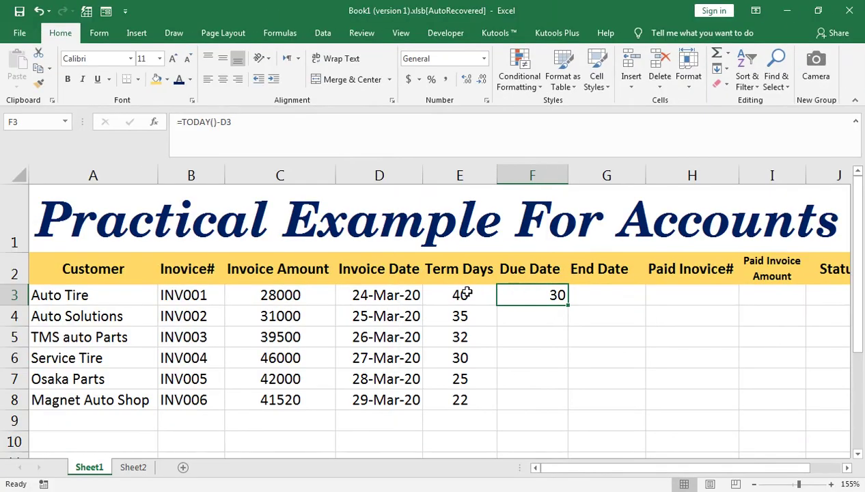
{"action": "double_click", "coordinate": [567, 304]}
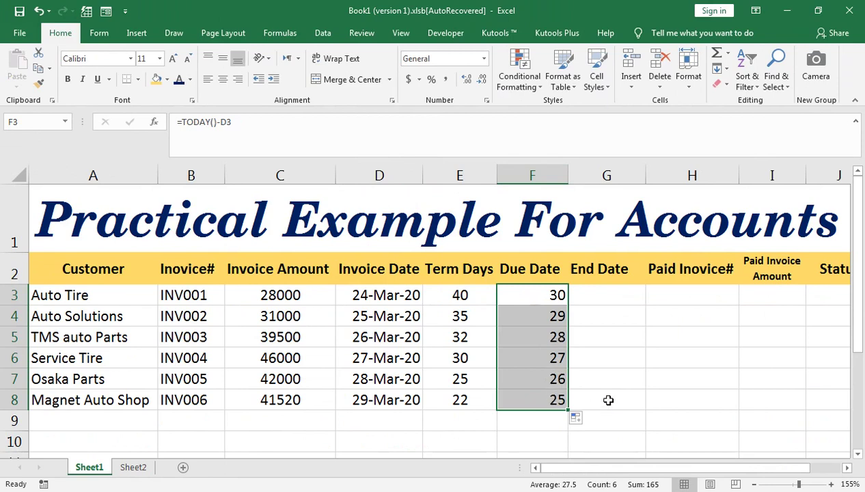
Calculate the End Date in G3 with =D3+E3 and fill the formula down to G8.
{"action": "left_click", "coordinate": [589, 291]}
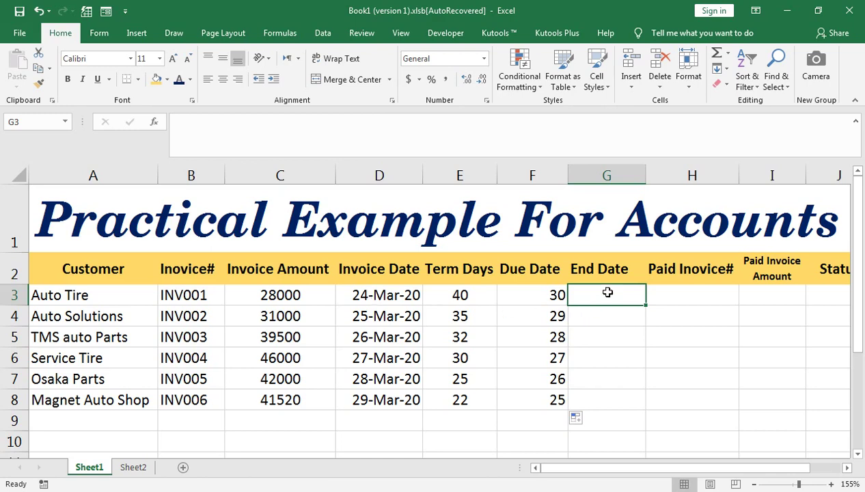
{"action": "type", "text": "="}
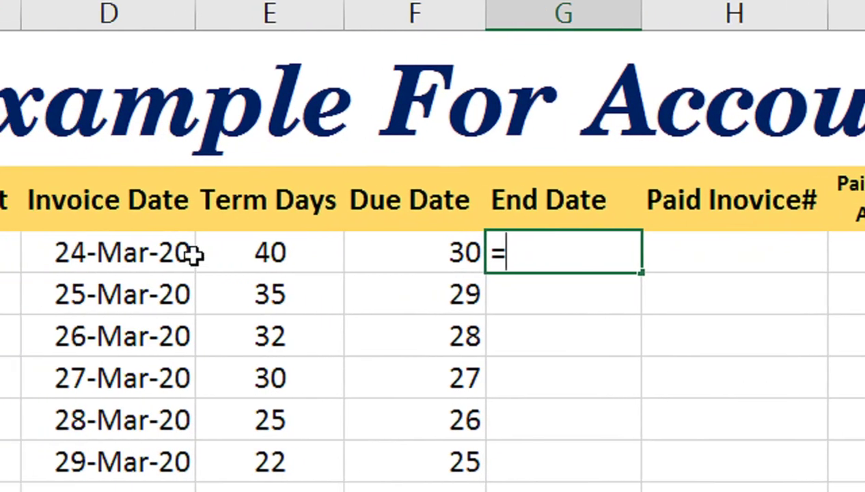
{"action": "left_click", "coordinate": [181, 253]}
{"action": "type", "text": "+"}
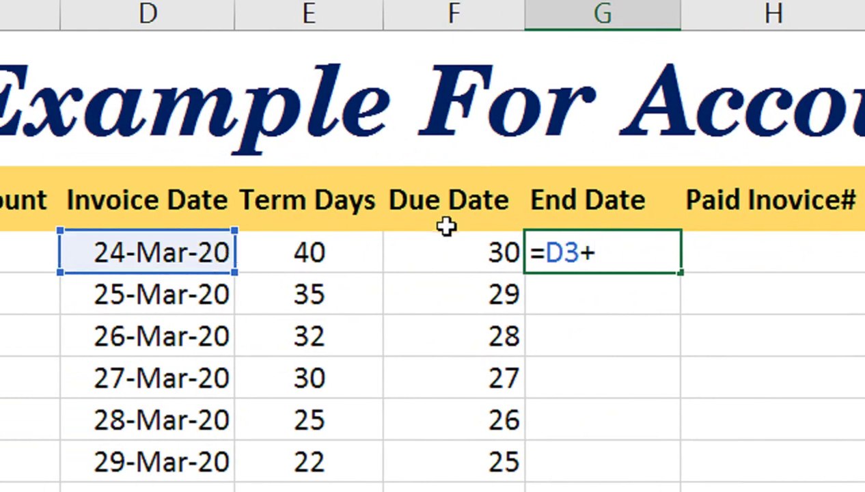
{"action": "left_click", "coordinate": [362, 251]}
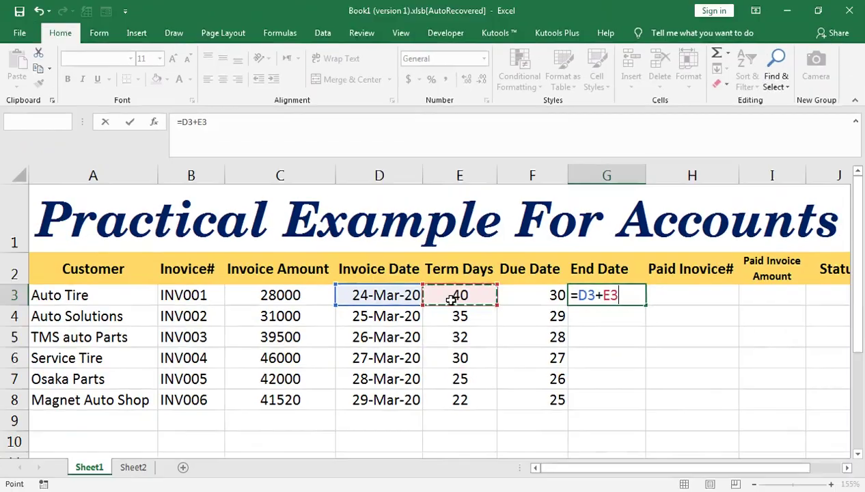
{"action": "key", "text": "Return"}
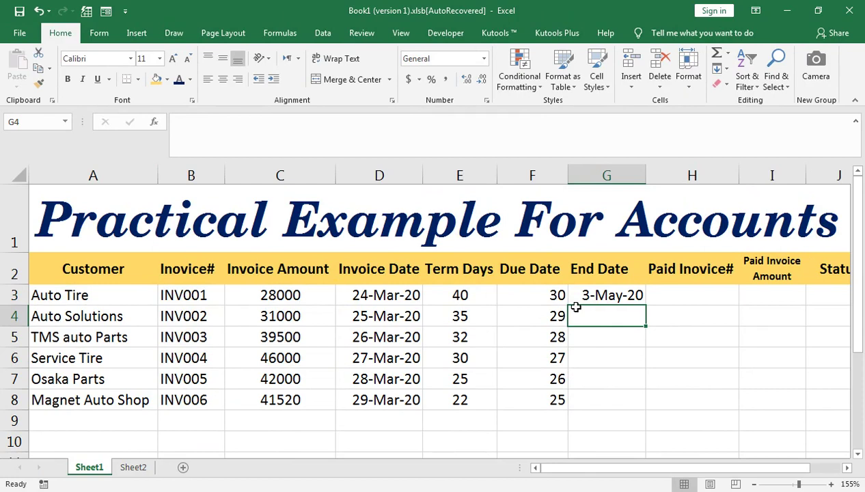
{"action": "left_click", "coordinate": [623, 294]}
{"action": "left_click_drag", "start_coordinate": [645, 306], "coordinate": [645, 408]}
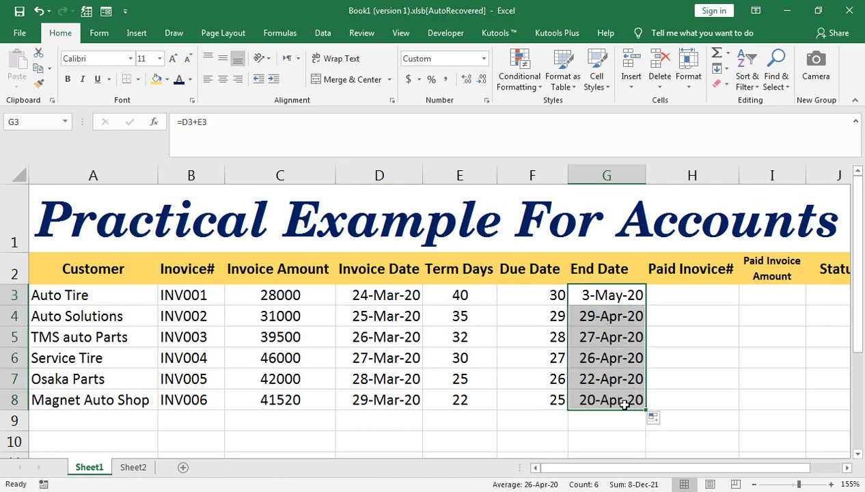
Set the Term Days for Service Tire in E6 to 35.
{"action": "left_click", "coordinate": [457, 358]}
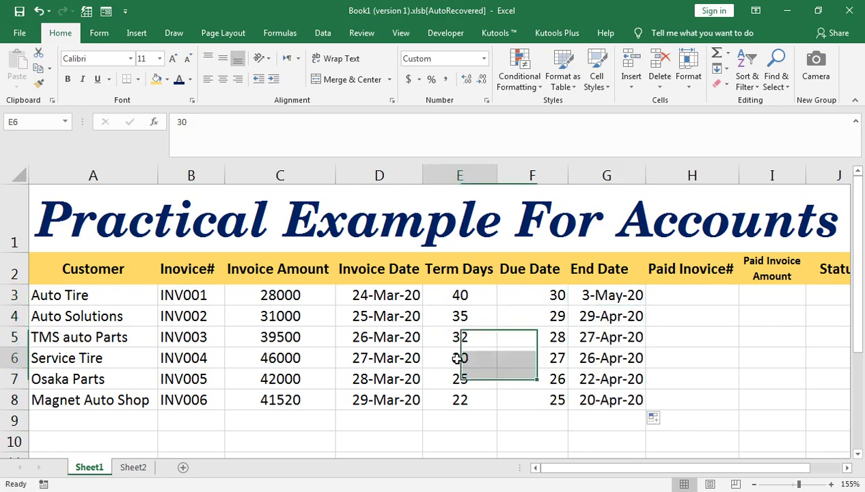
{"action": "type", "text": "3"}
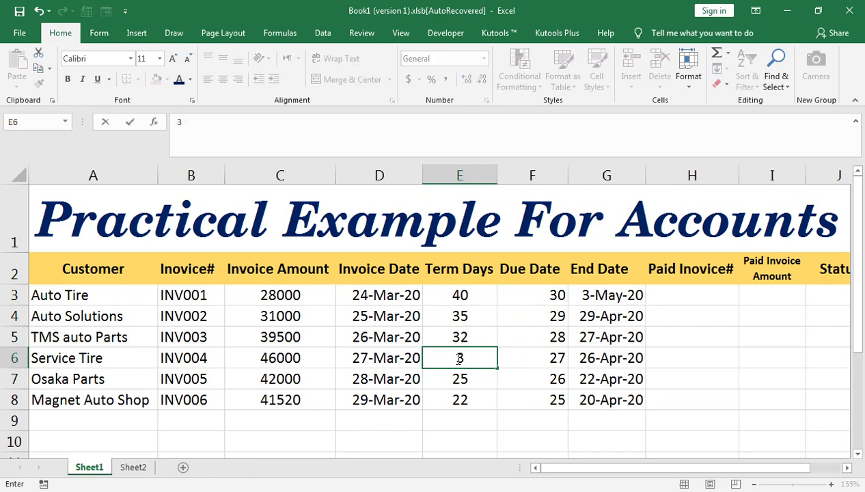
{"action": "type", "text": "5"}
{"action": "key", "text": "Return"}
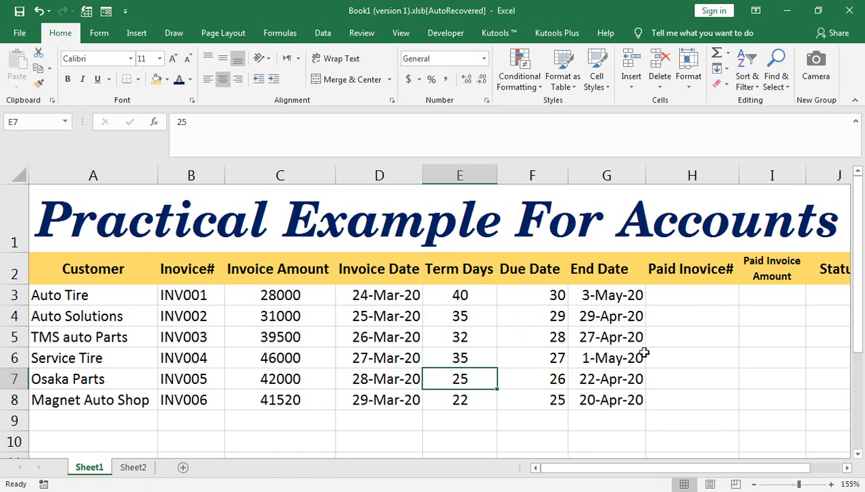
{"action": "left_click", "coordinate": [458, 355]}
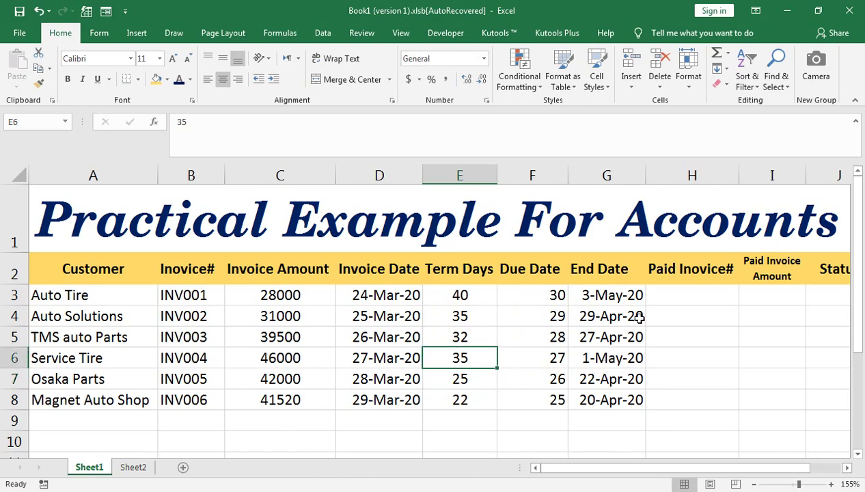
Start a VLOOKUP formula in H3 under Paid Invoice# with the invoice number in B3 as the lookup value.
{"action": "left_click", "coordinate": [683, 298]}
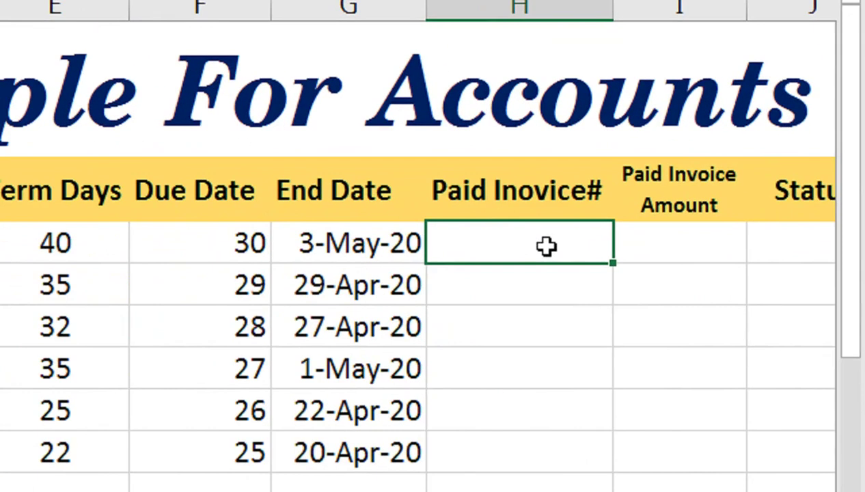
{"action": "type", "text": "=vl"}
{"action": "key", "text": "Tab"}
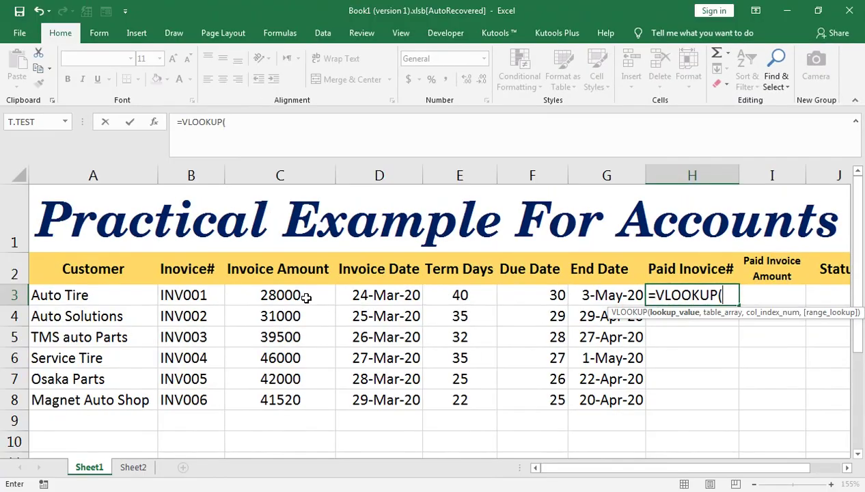
{"action": "left_click", "coordinate": [272, 295]}
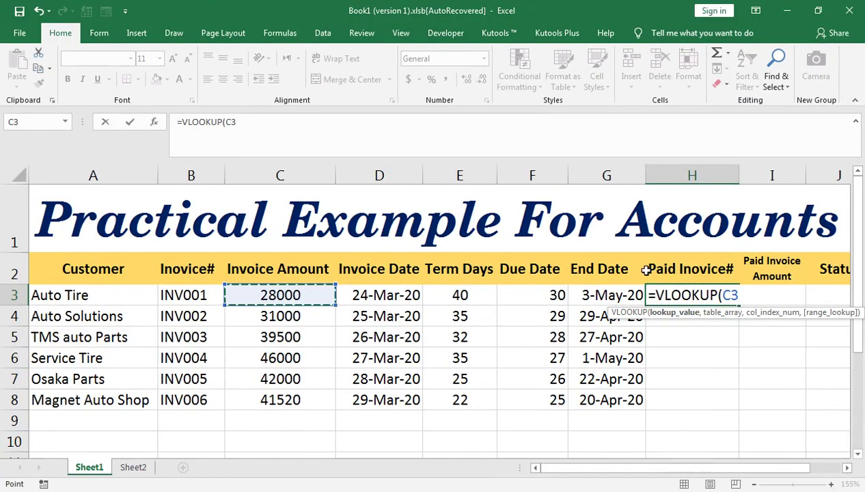
{"action": "key", "text": "BackSpace"}
{"action": "key", "text": "BackSpace"}
{"action": "left_click", "coordinate": [199, 295]}
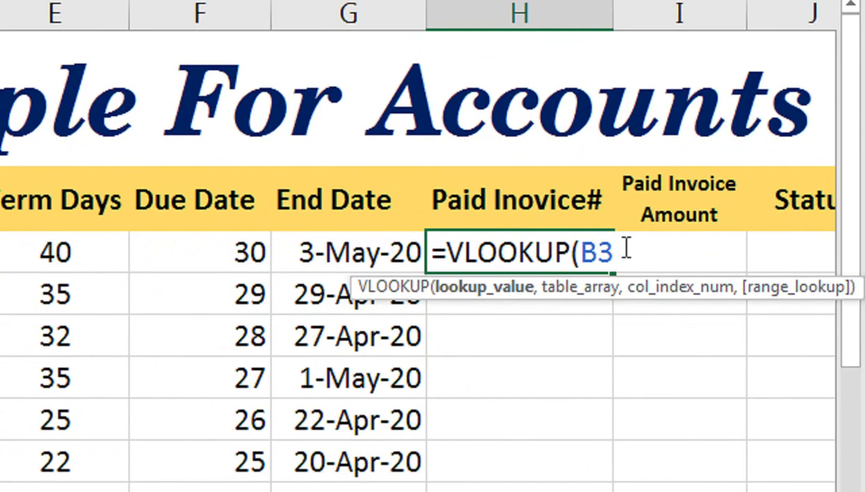
{"action": "type", "text": ","}
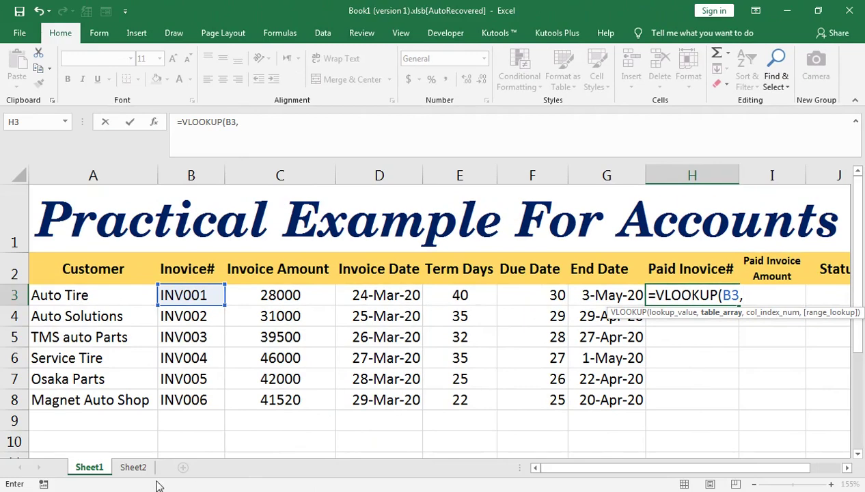
Set the VLOOKUP table array to the absolute range Sheet2!$A$3:$C$8 and the column index to 1.
{"action": "left_click", "coordinate": [131, 468]}
{"action": "left_click", "coordinate": [68, 264]}
{"action": "key", "text": "shift+Right"}
{"action": "key", "text": "shift+Right"}
{"action": "key", "text": "shift+Down"}
{"action": "key", "text": "shift+Down"}
{"action": "key", "text": "shift+Down"}
{"action": "key", "text": "shift+Down"}
{"action": "key", "text": "shift+Down"}
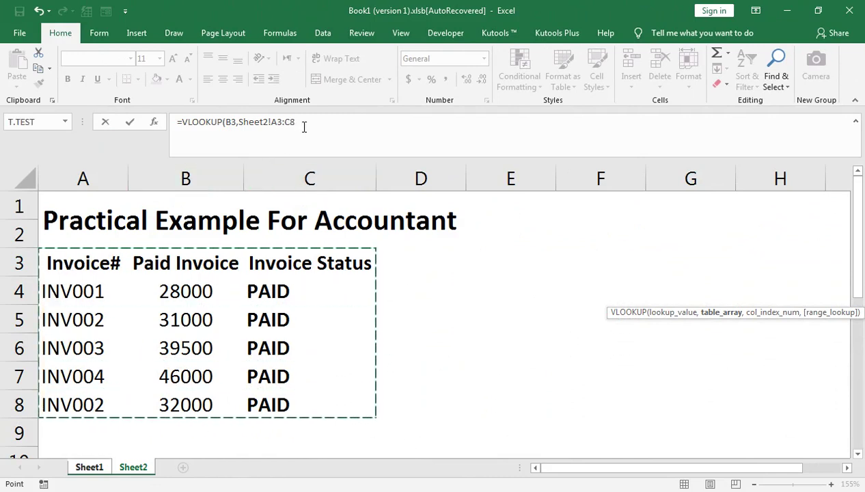
{"action": "key", "text": "F4"}
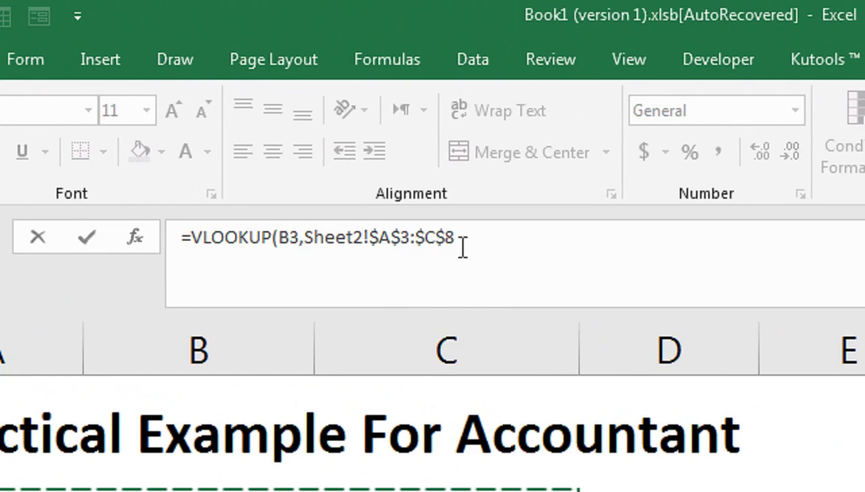
{"action": "type", "text": ","}
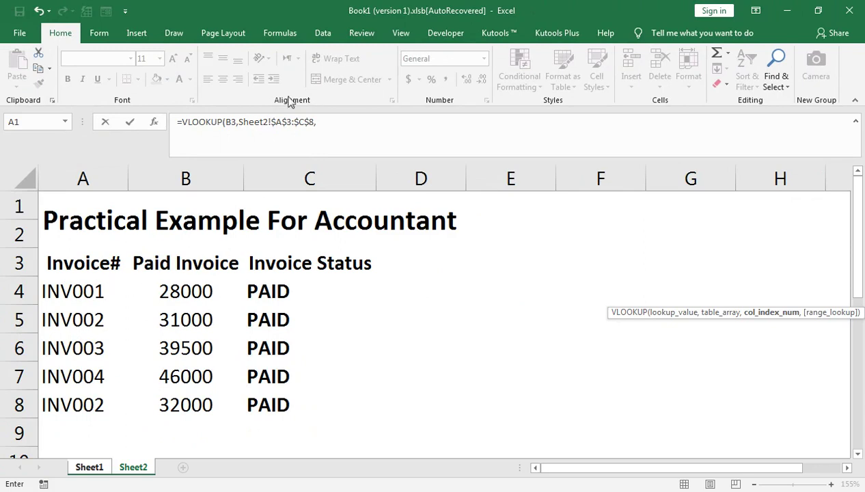
{"action": "left_click", "coordinate": [329, 122]}
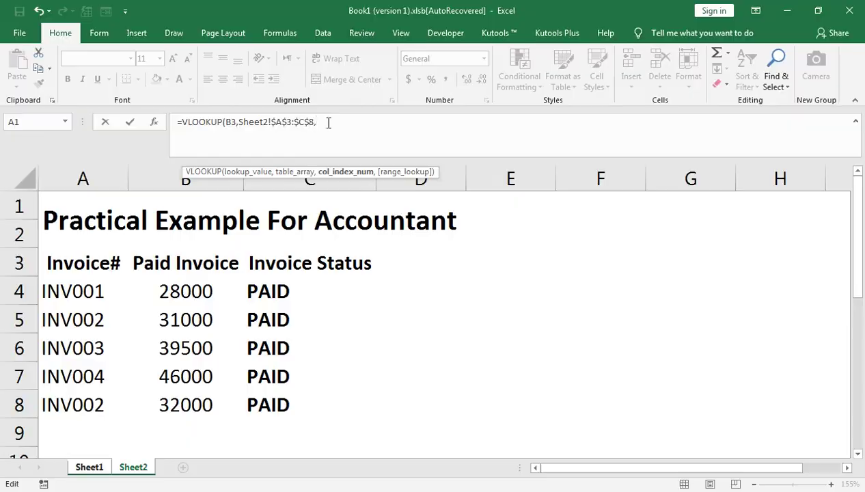
{"action": "type", "text": "1"}
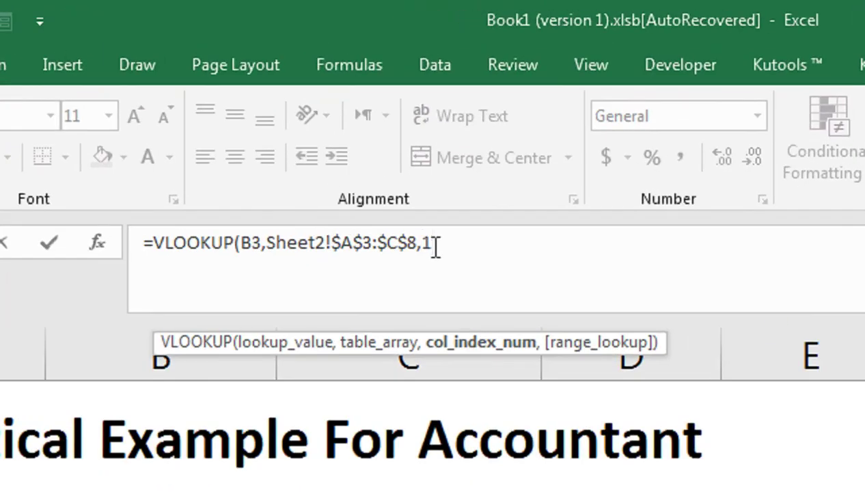
{"action": "type", "text": ","}
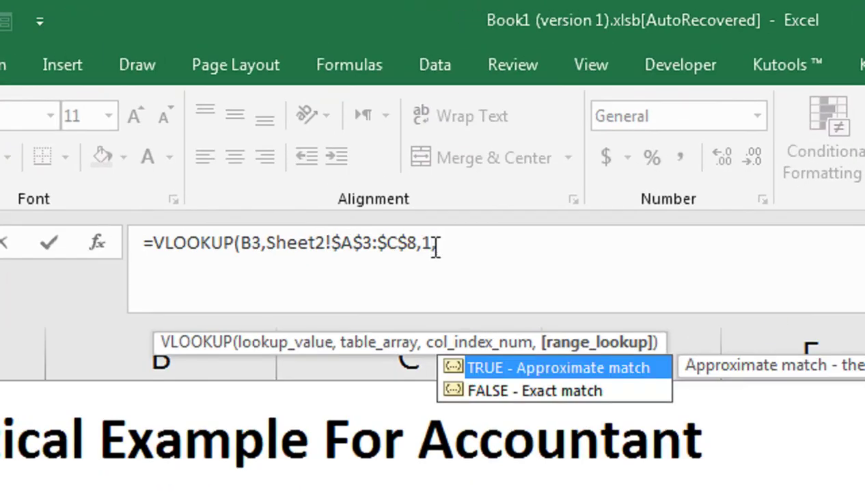
{"action": "key", "text": "Tab"}
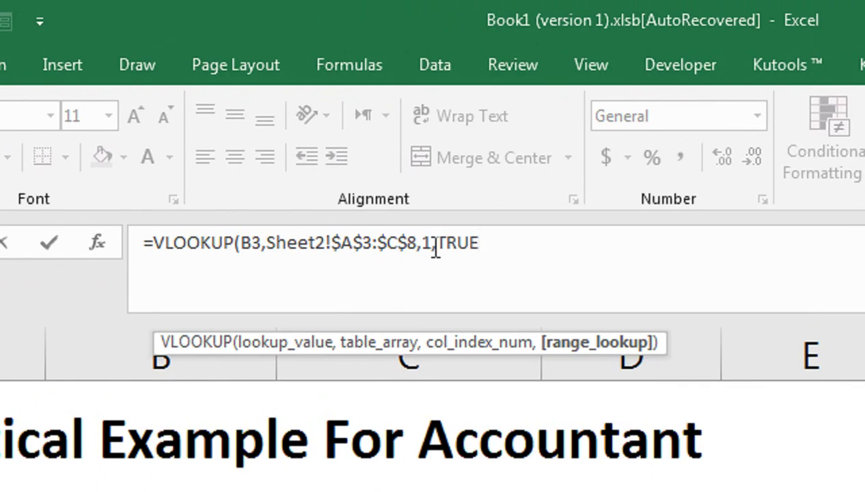
{"action": "key", "text": "BackSpace"}
{"action": "key", "text": "BackSpace"}
{"action": "key", "text": "BackSpace"}
{"action": "key", "text": "BackSpace"}
{"action": "key", "text": "Down"}
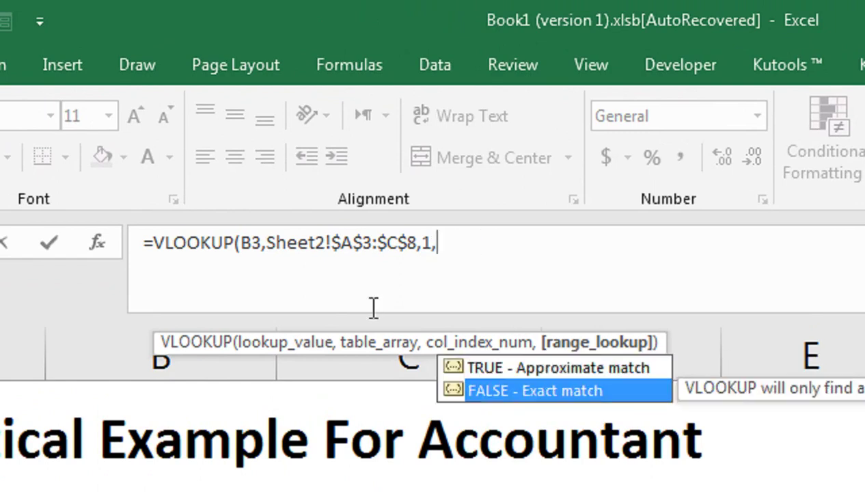
{"action": "key", "text": "Escape"}
{"action": "key", "text": "BackSpace"}
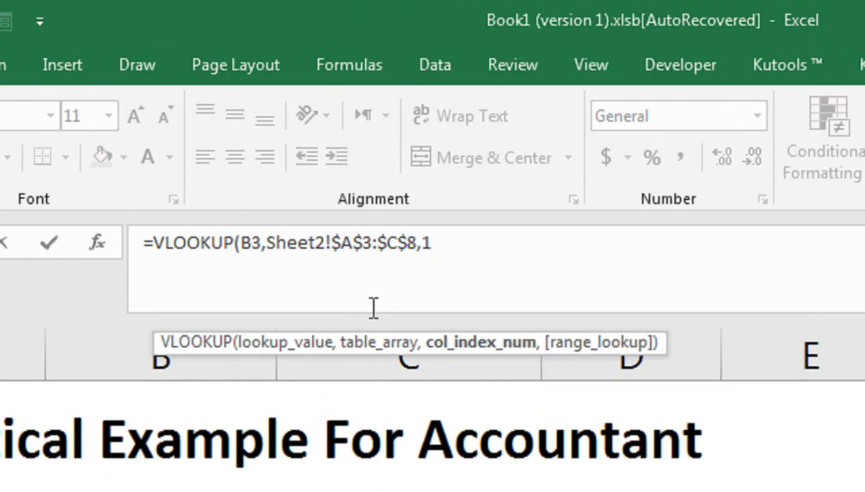
Complete the VLOOKUP formula in H3 with column index 1 and the exact-match argument FALSE.
{"action": "key", "text": "BackSpace"}
{"action": "key", "text": "BackSpace"}
{"action": "type", "text": ",1,"}
{"action": "key", "text": "Down"}
{"action": "key", "text": "Tab"}
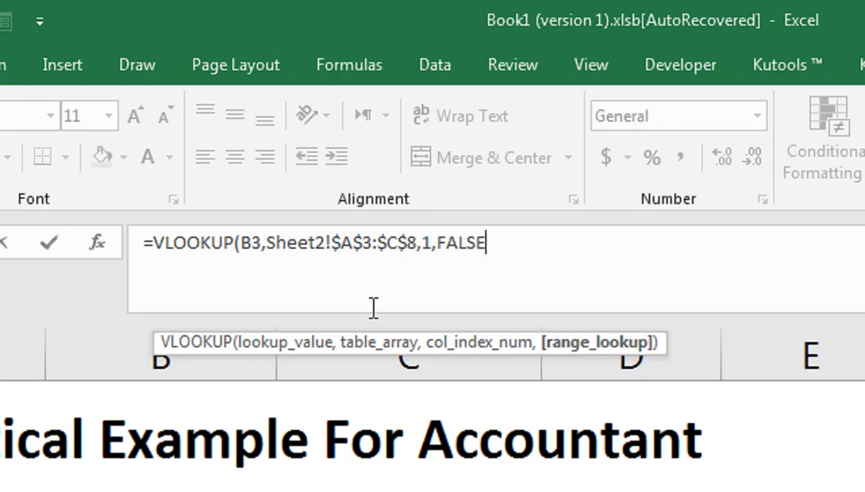
{"action": "type", "text": ")"}
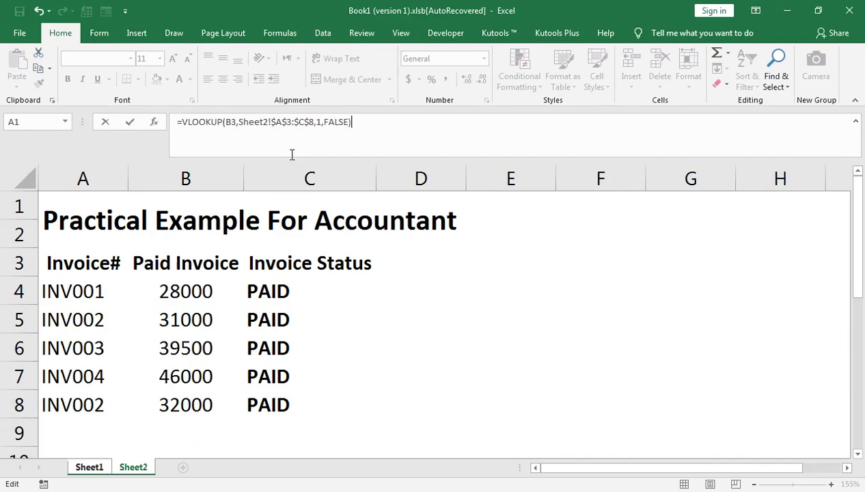
{"action": "key", "text": "Return"}
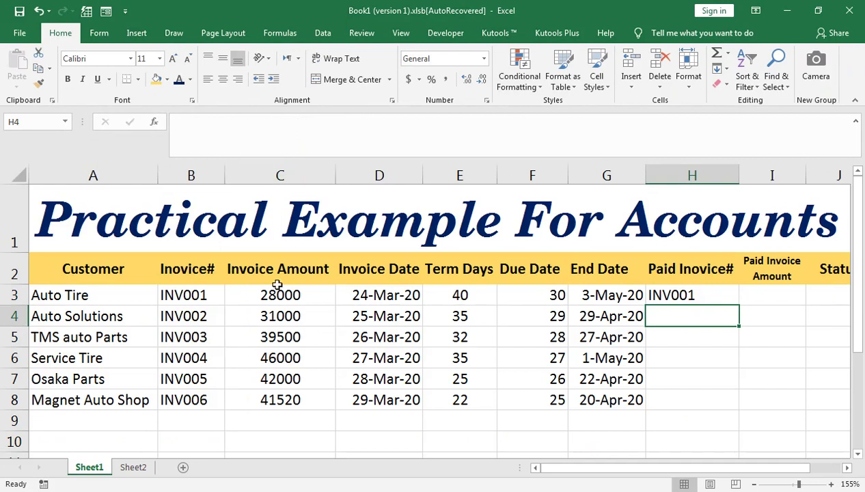
Fill the VLOOKUP formula from H3 down to H8 in the Paid Invoice# column.
{"action": "left_click", "coordinate": [664, 280]}
{"action": "left_click", "coordinate": [667, 294]}
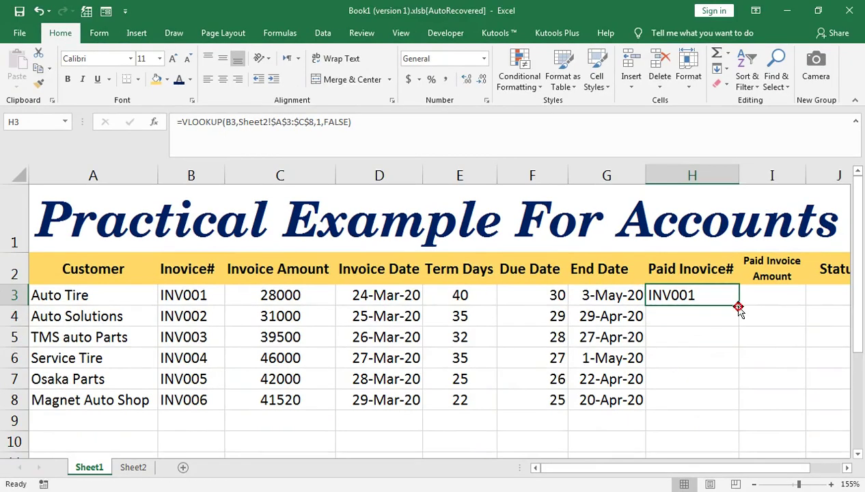
{"action": "double_click", "coordinate": [738, 307]}
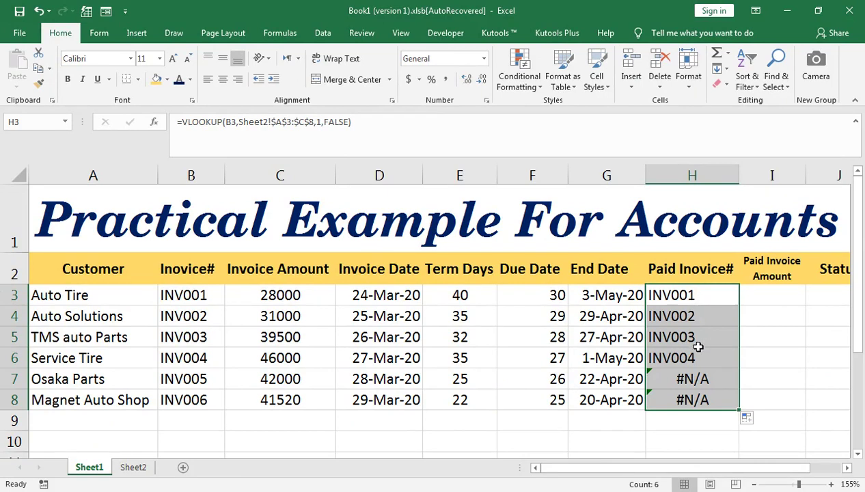
Check the paid invoice list on Sheet2, then wrap the VLOOKUP formula in Sheet1 cell H3 in an IFERROR function.
{"action": "left_click", "coordinate": [139, 466]}
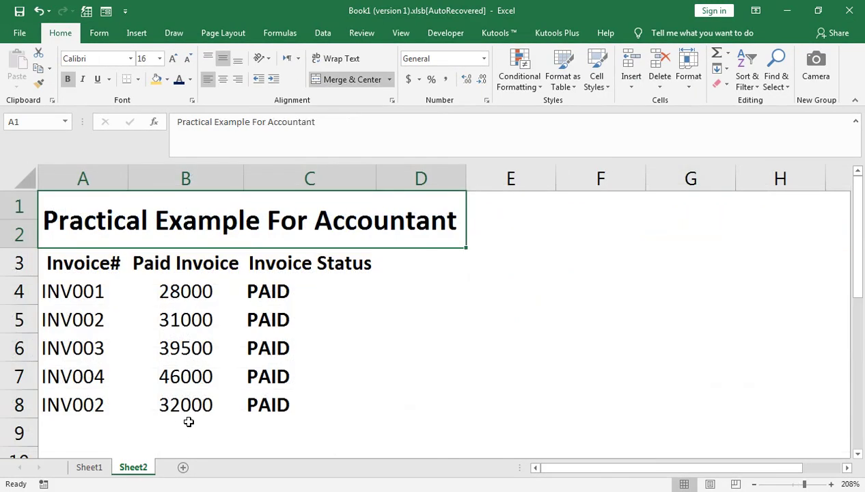
{"action": "left_click", "coordinate": [106, 473]}
{"action": "left_click", "coordinate": [690, 293]}
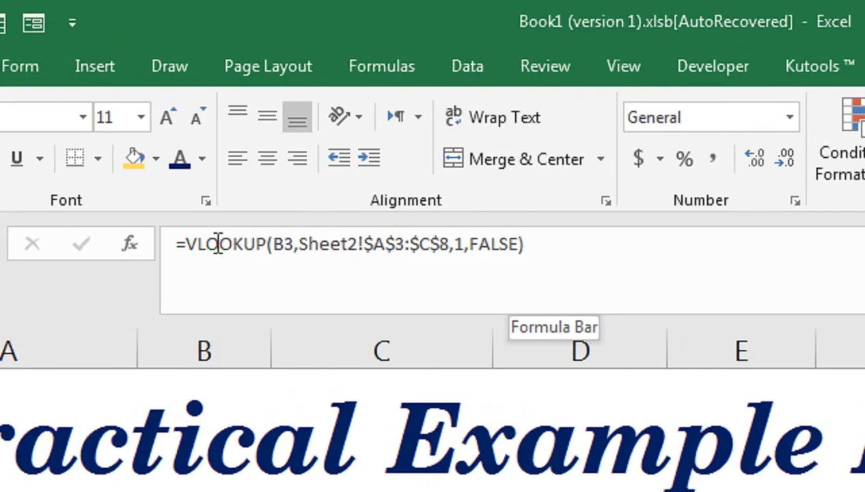
{"action": "left_click", "coordinate": [217, 243]}
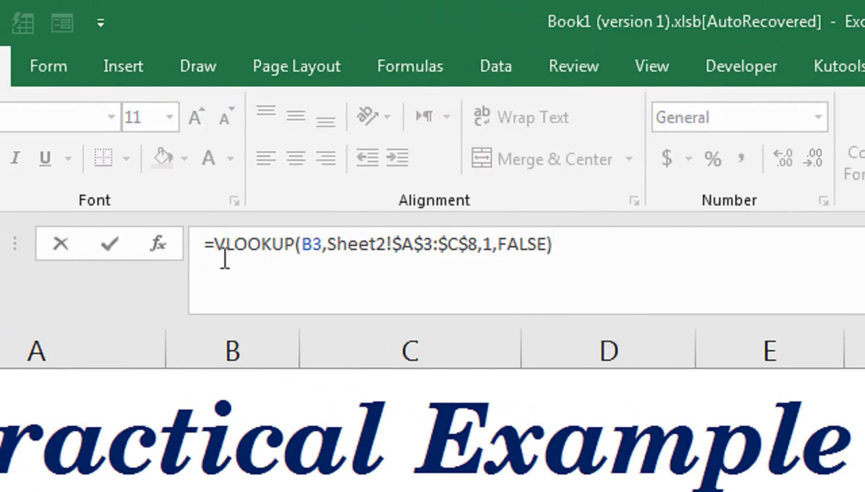
{"action": "type", "text": "IF"}
{"action": "key", "text": "Down"}
{"action": "key", "text": "Tab"}
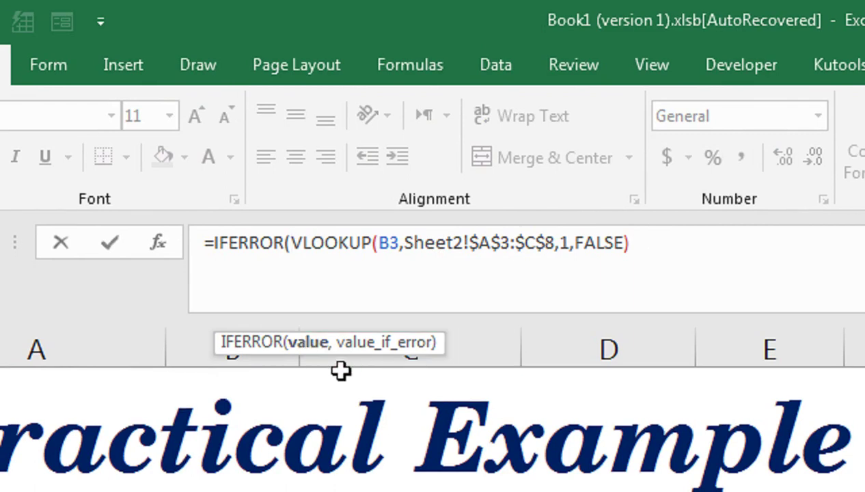
{"action": "left_click", "coordinate": [656, 247]}
{"action": "type", "text": ","}
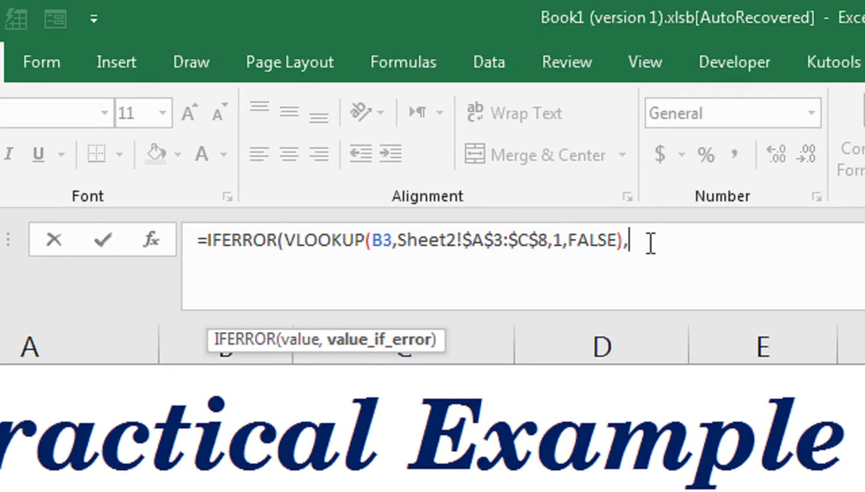
Set the IFERROR fallback text in H3 to "Invoice is not Paid Yet" and complete the formula.
{"action": "type", "text": "\""}
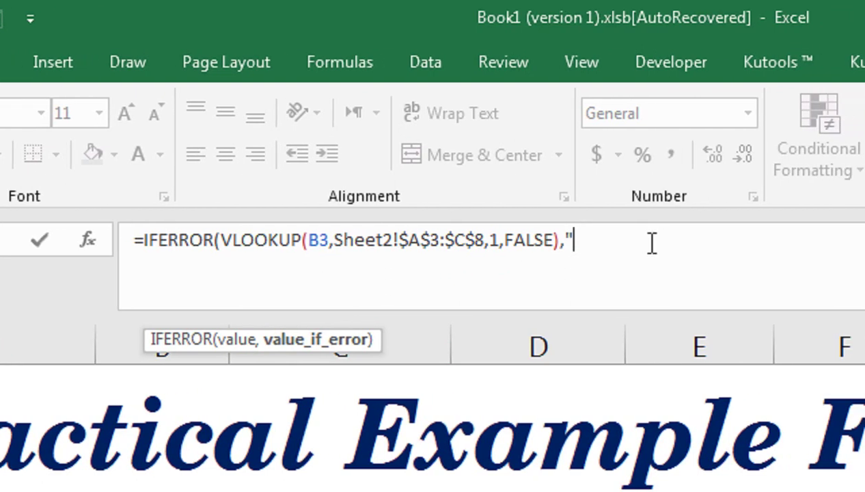
{"action": "type", "text": "iNVOICE"}
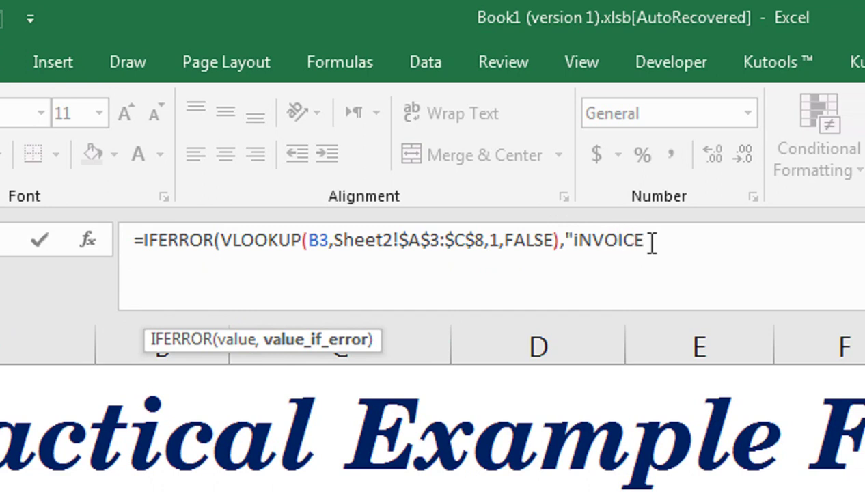
{"action": "key", "text": "BackSpace"}
{"action": "key", "text": "BackSpace"}
{"action": "key", "text": "BackSpace"}
{"action": "key", "text": "BackSpace"}
{"action": "key", "text": "BackSpace"}
{"action": "key", "text": "BackSpace"}
{"action": "key", "text": "BackSpace"}
{"action": "type", "text": "Invoie is"}
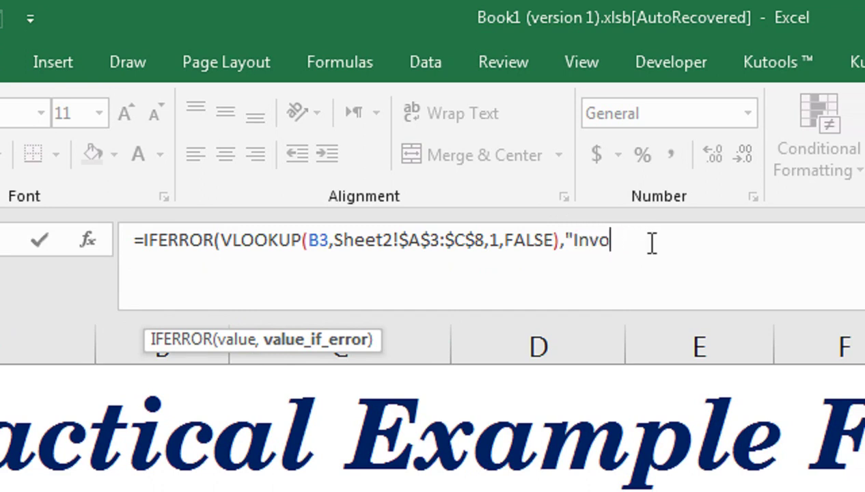
{"action": "key", "text": "BackSpace"}
{"action": "key", "text": "BackSpace"}
{"action": "key", "text": "BackSpace"}
{"action": "key", "text": "BackSpace"}
{"action": "type", "text": "ce is not Paid Y"}
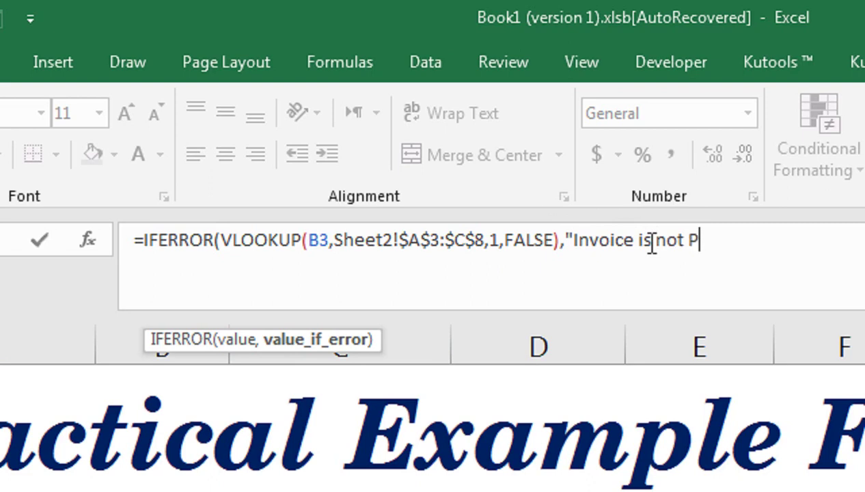
{"action": "type", "text": "et"}
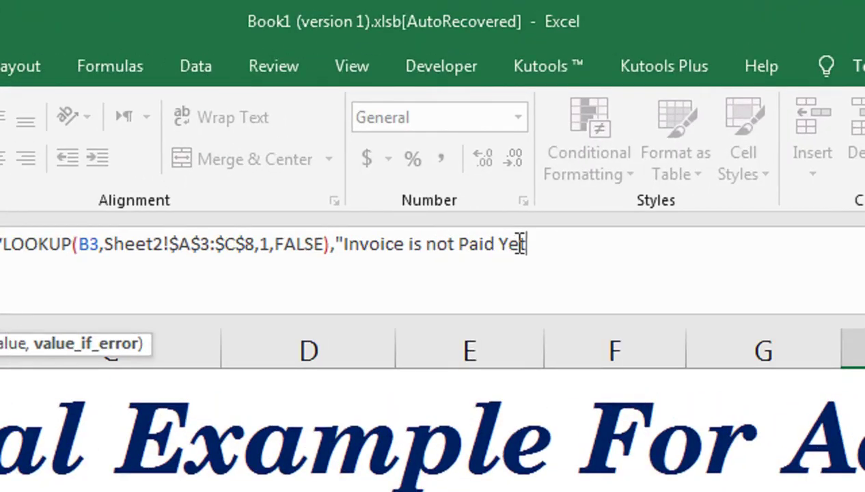
{"action": "type", "text": "\")"}
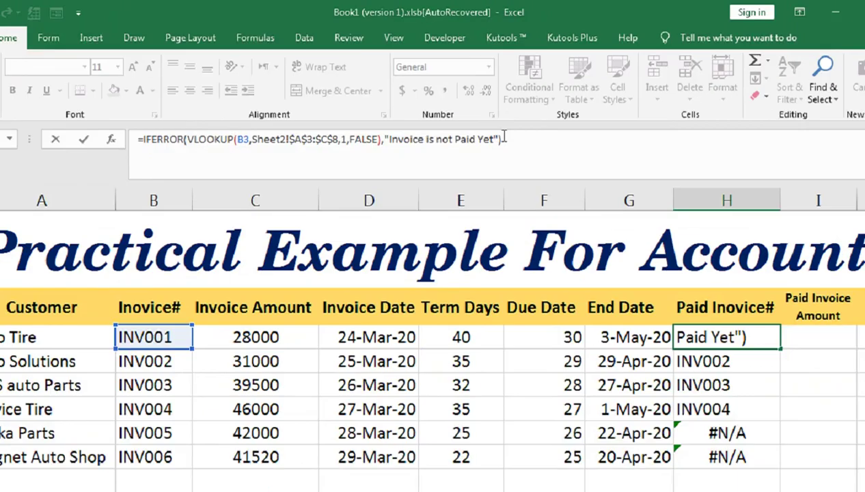
{"action": "key", "text": "Return"}
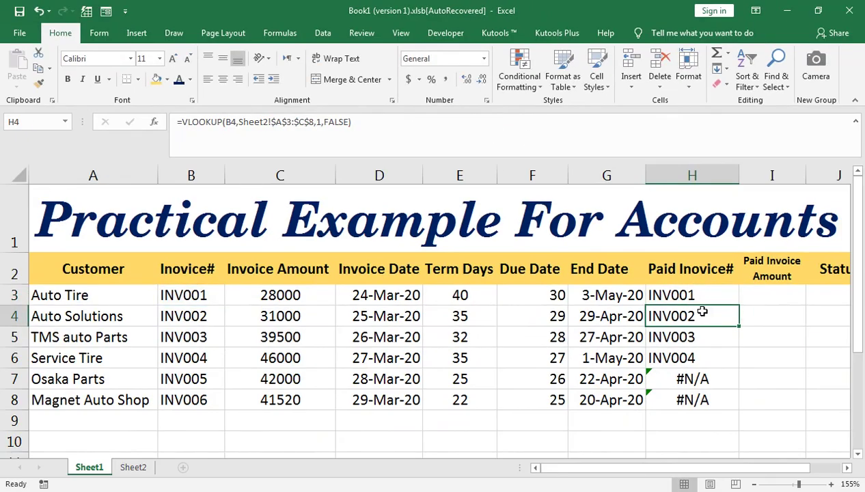
Fill the IFERROR formula from H3 down to H8 and autofit the width of column H.
{"action": "left_click", "coordinate": [734, 297]}
{"action": "left_click_drag", "start_coordinate": [739, 304], "coordinate": [727, 393]}
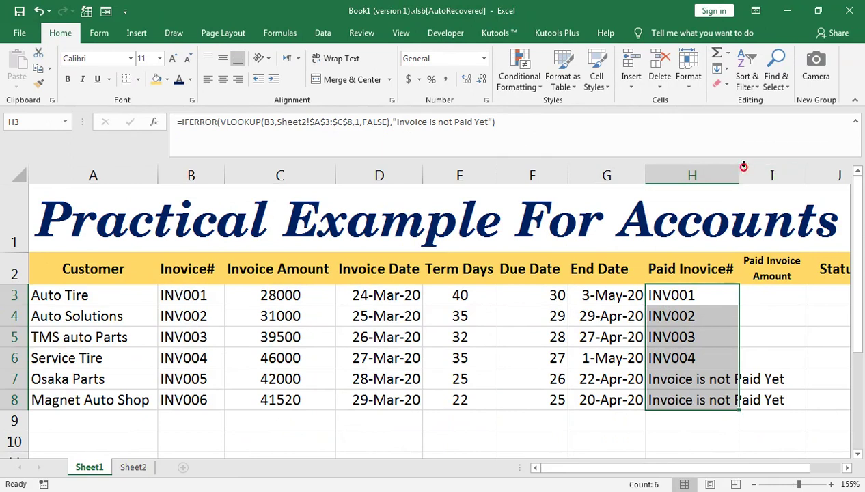
{"action": "double_click", "coordinate": [743, 166]}
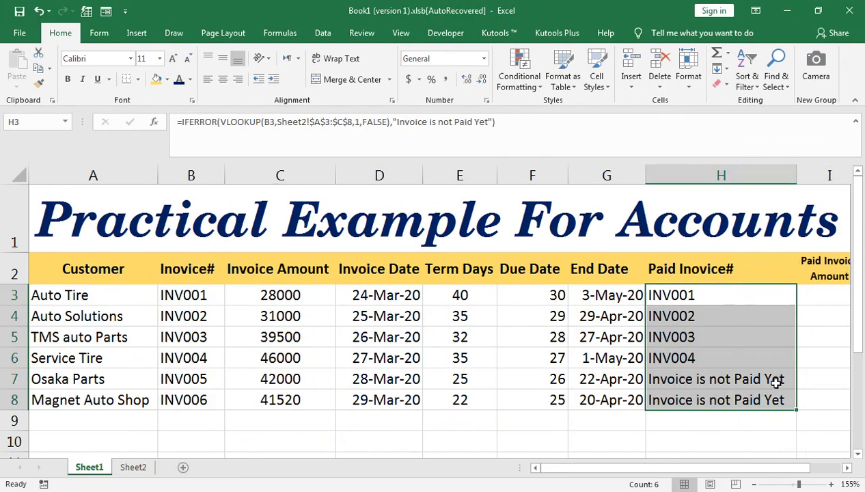
Change the invoice number in Sheet2 cell A4 to INV002 and check the lookup results in Sheet1 column H.
{"action": "left_click", "coordinate": [132, 468]}
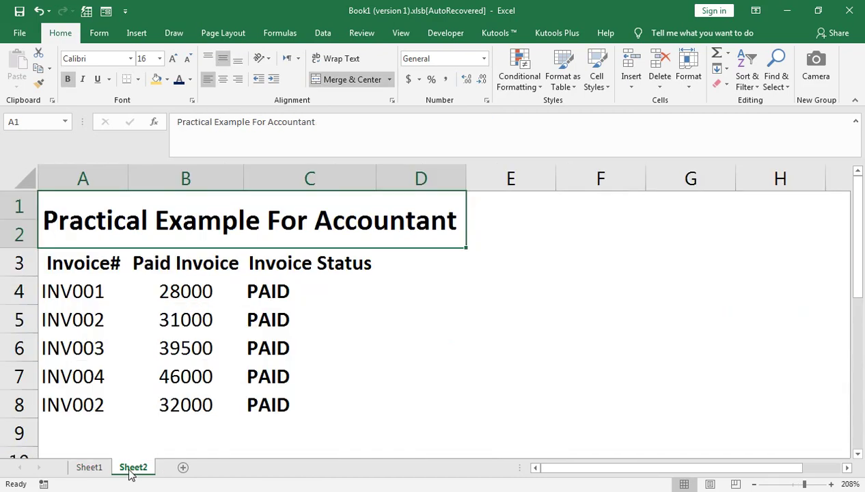
{"action": "double_click", "coordinate": [93, 292]}
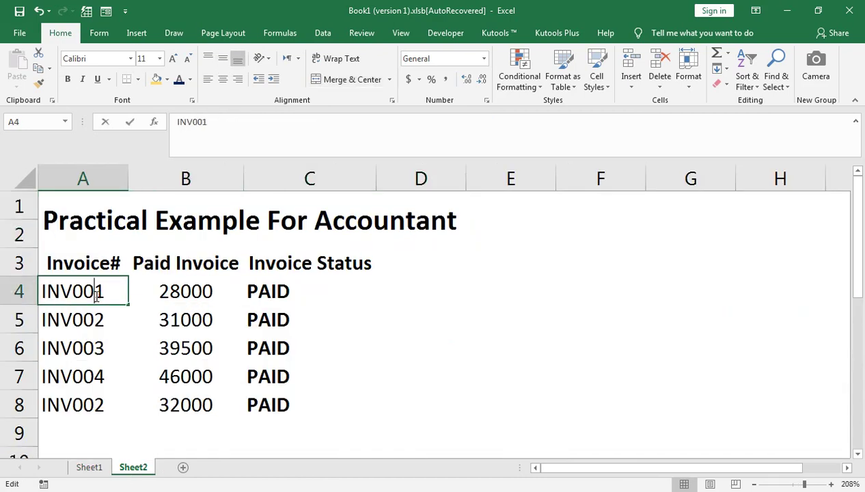
{"action": "key", "text": "BackSpace"}
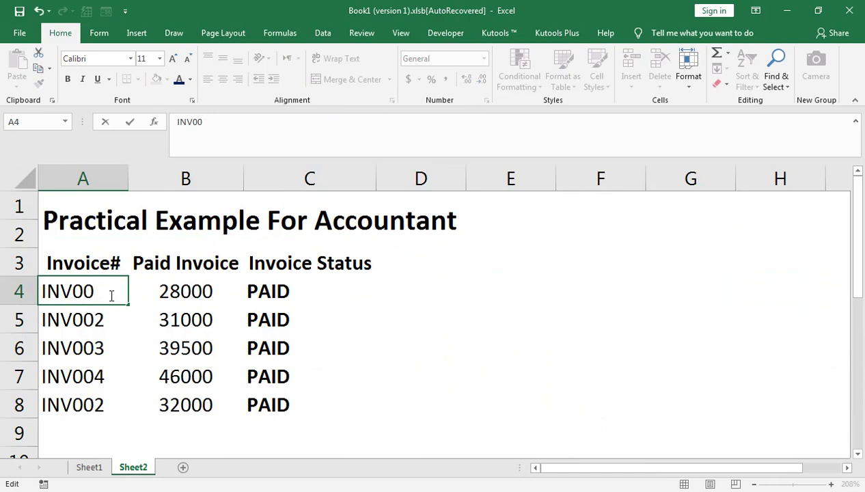
{"action": "type", "text": "2"}
{"action": "key", "text": "Return"}
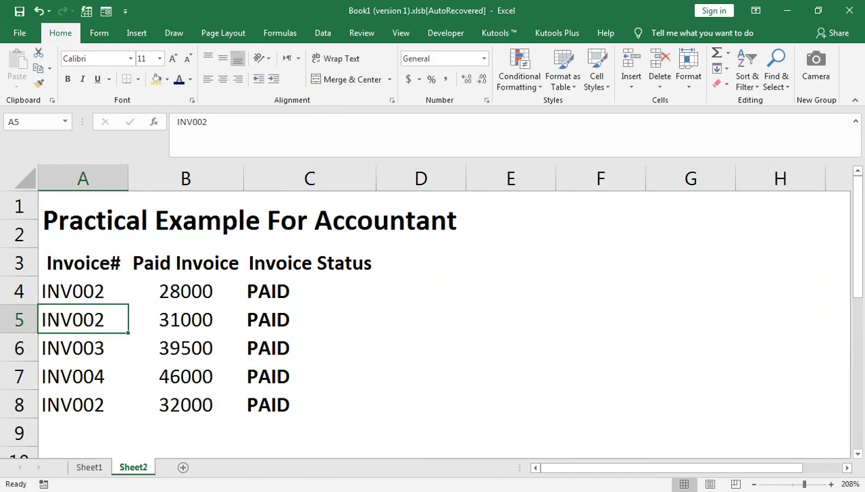
{"action": "left_click", "coordinate": [96, 467]}
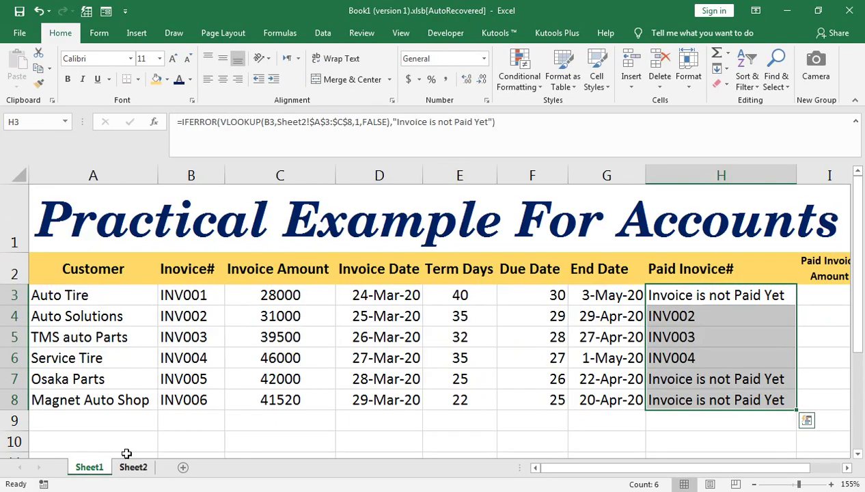
{"action": "left_click", "coordinate": [692, 315]}
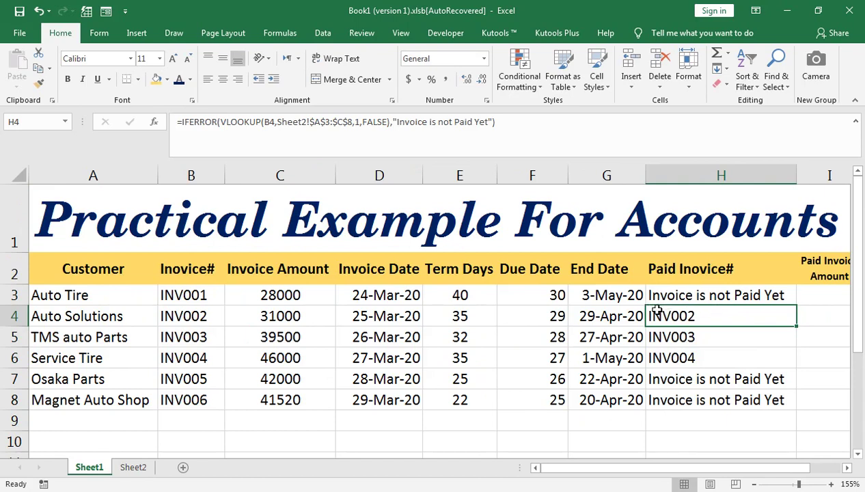
Restore the invoice number in Sheet2 cell A4 to INV001 and return to Sheet1.
{"action": "left_click", "coordinate": [134, 467]}
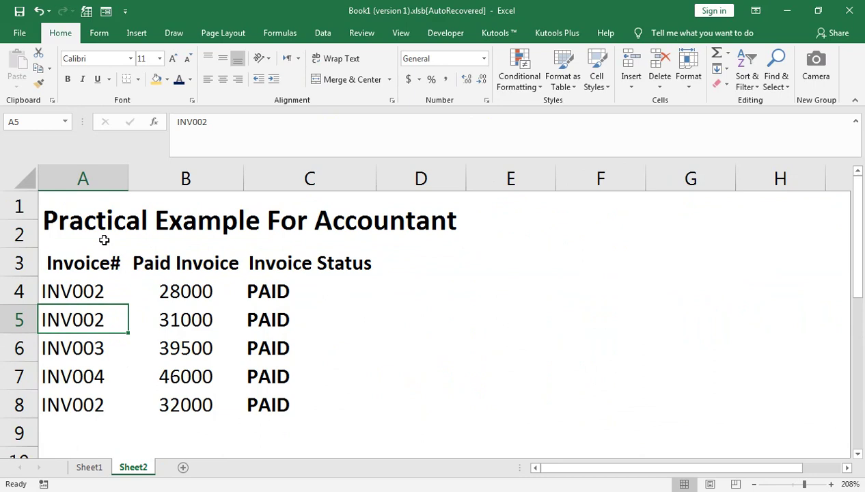
{"action": "key", "text": "Up"}
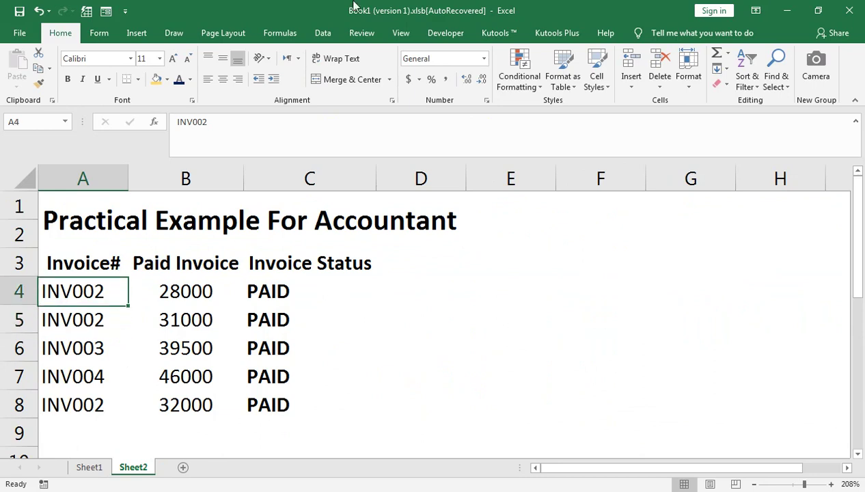
{"action": "key", "text": "F2"}
{"action": "key", "text": "BackSpace"}
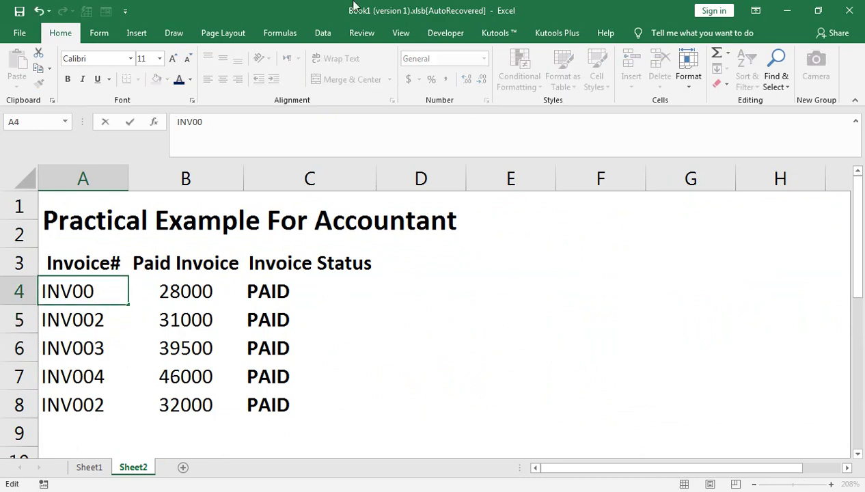
{"action": "type", "text": "1"}
{"action": "key", "text": "Return"}
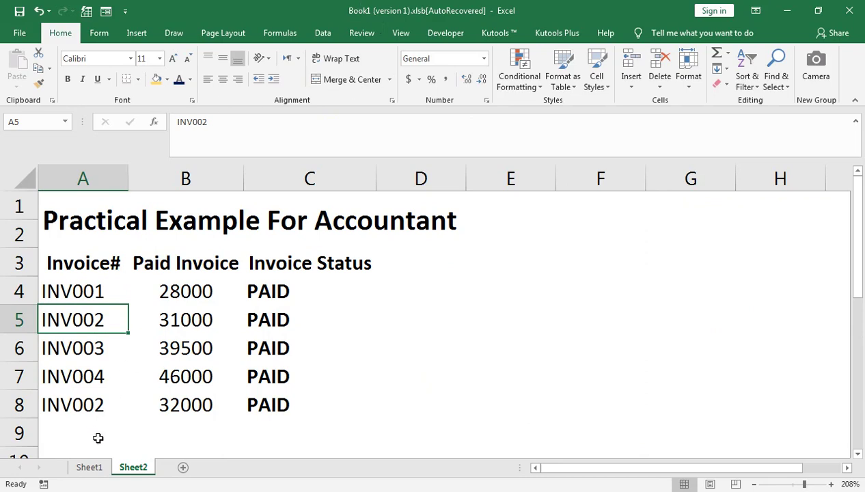
{"action": "left_click", "coordinate": [99, 468]}
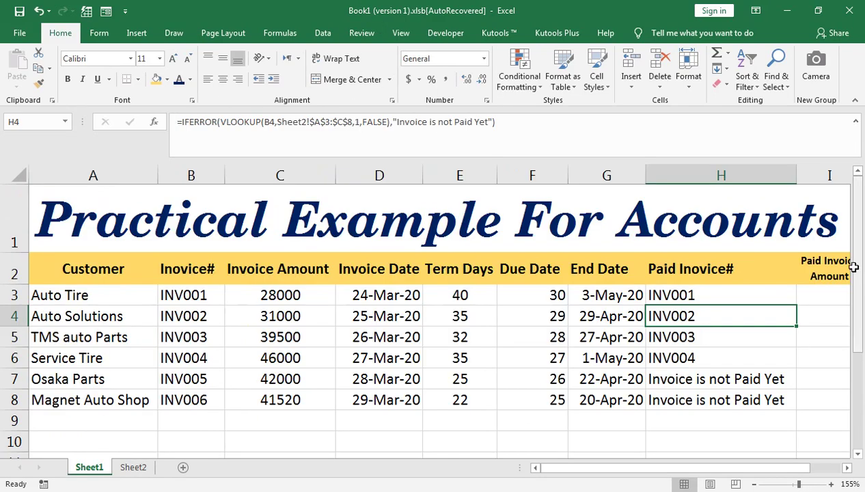
Center the Paid Invoice# results in H3:H8 horizontally.
{"action": "left_click", "coordinate": [698, 294]}
{"action": "key", "text": "ctrl+shift+Down"}
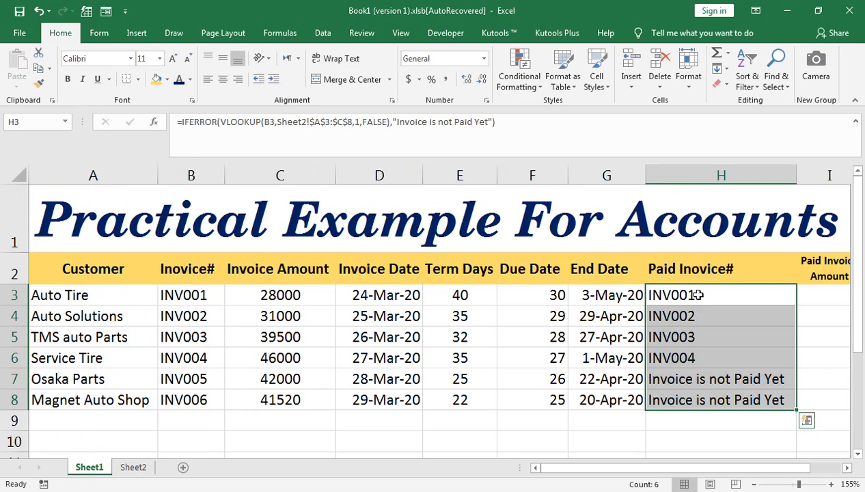
{"action": "left_click", "coordinate": [222, 80]}
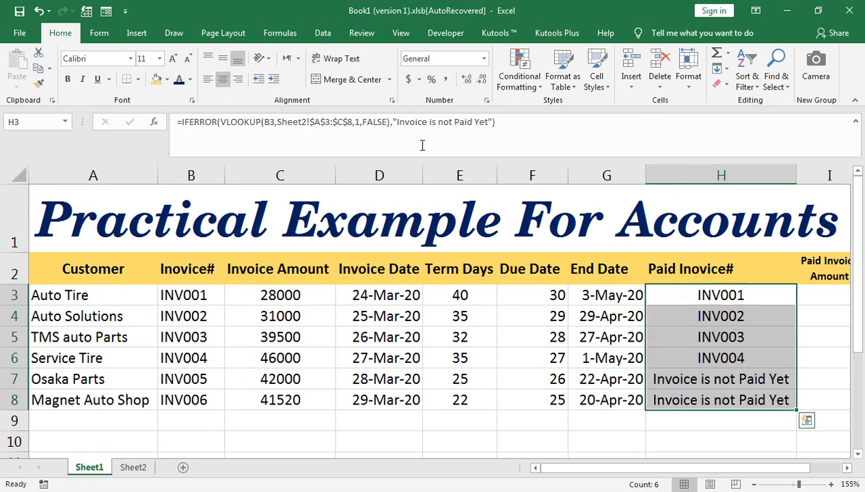
Copy the full IFERROR lookup formula text from H3 into I3, keeping its cell references unchanged.
{"action": "left_click", "coordinate": [818, 294]}
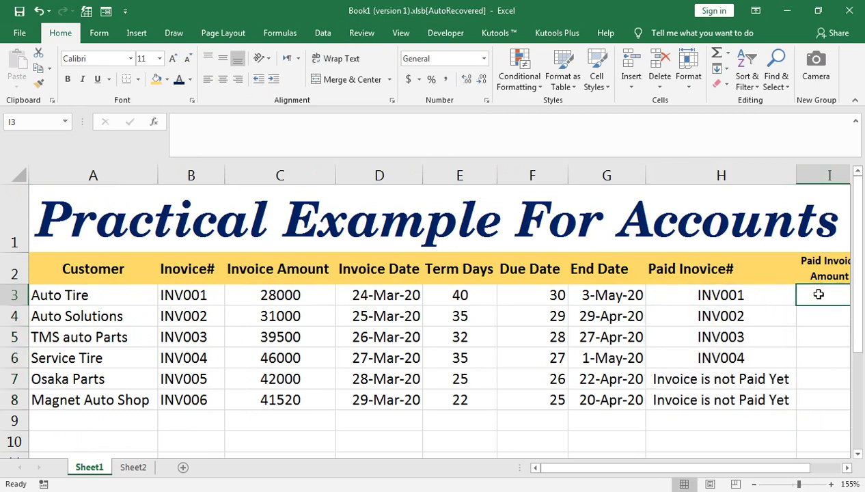
{"action": "scroll", "coordinate": [819, 294], "scroll_direction": "right", "scroll_amount": 3}
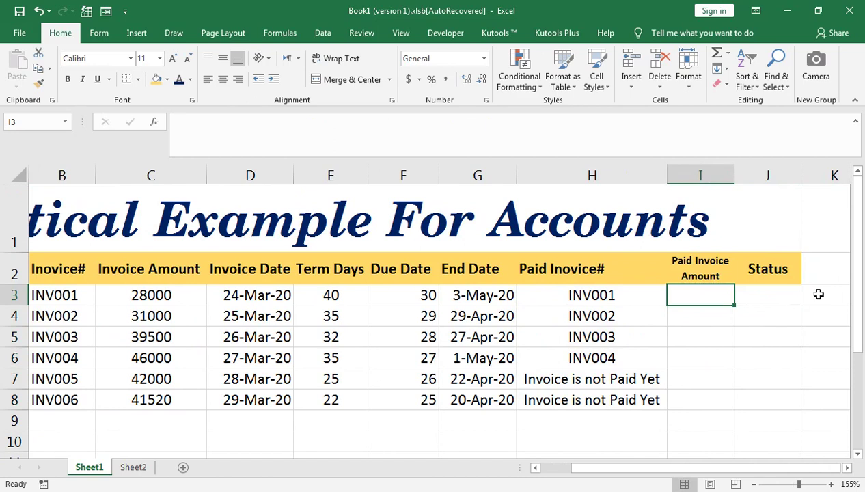
{"action": "left_click", "coordinate": [623, 294]}
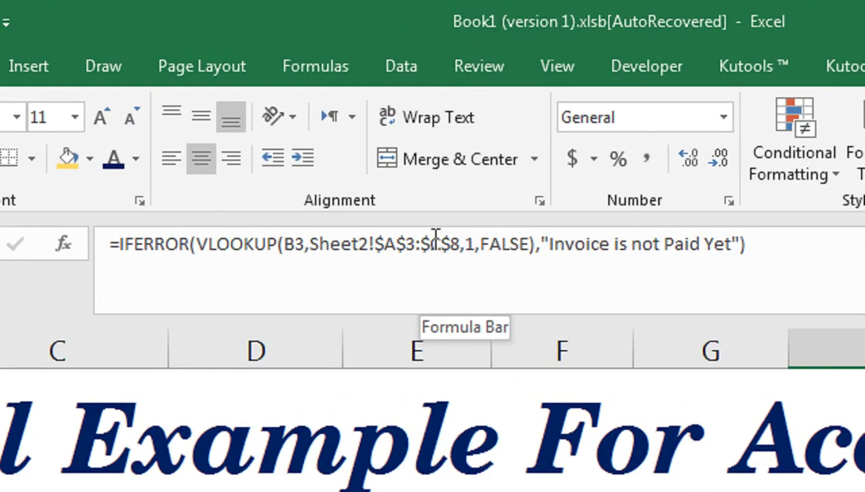
{"action": "left_click", "coordinate": [339, 119]}
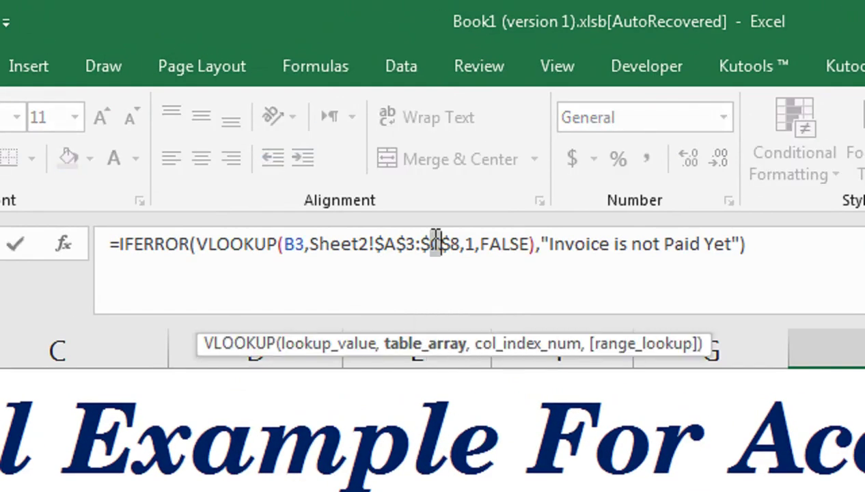
{"action": "key", "text": "ctrl+a"}
{"action": "key", "text": "ctrl+c"}
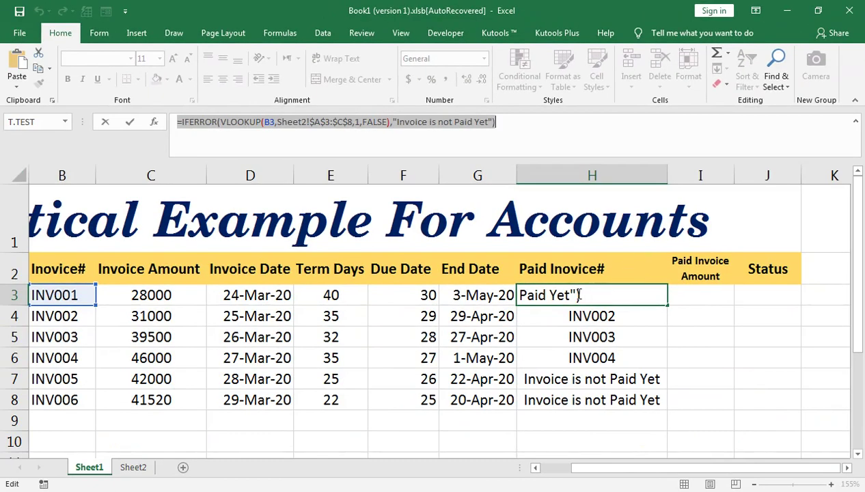
{"action": "left_click", "coordinate": [703, 287]}
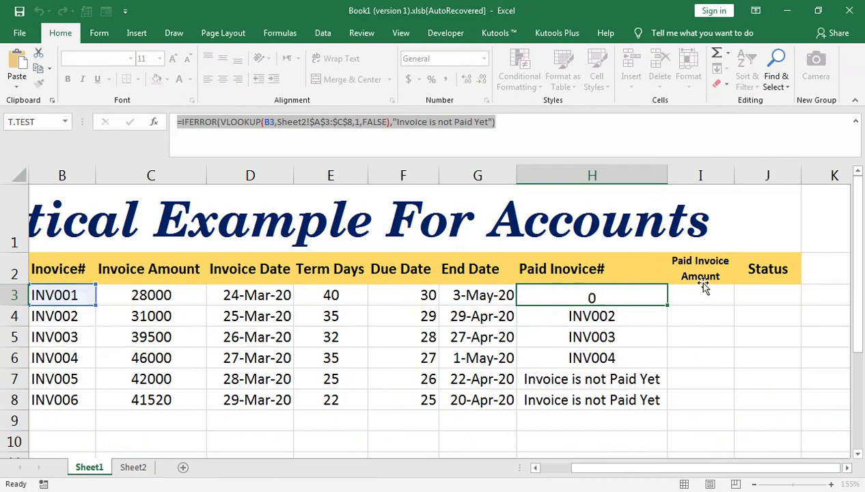
{"action": "key", "text": "ctrl+v"}
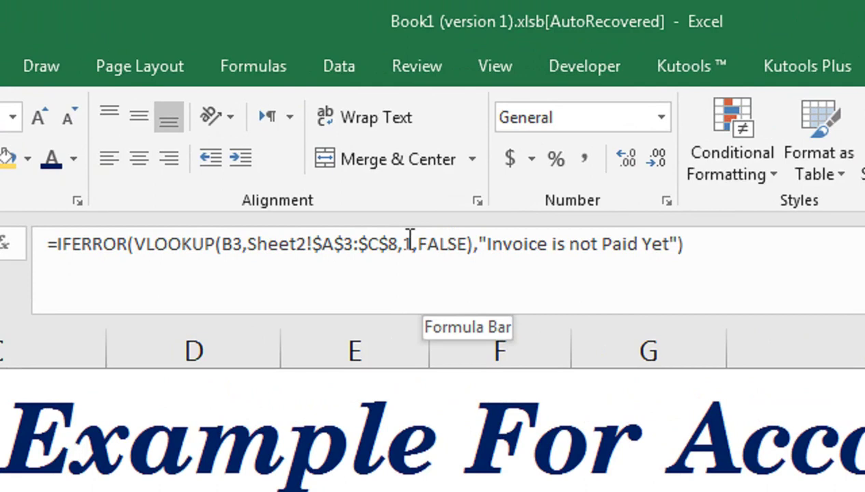
Set the VLOOKUP column index in the I3 formula to 2 and fill the formula down to I8.
{"action": "left_click", "coordinate": [411, 242]}
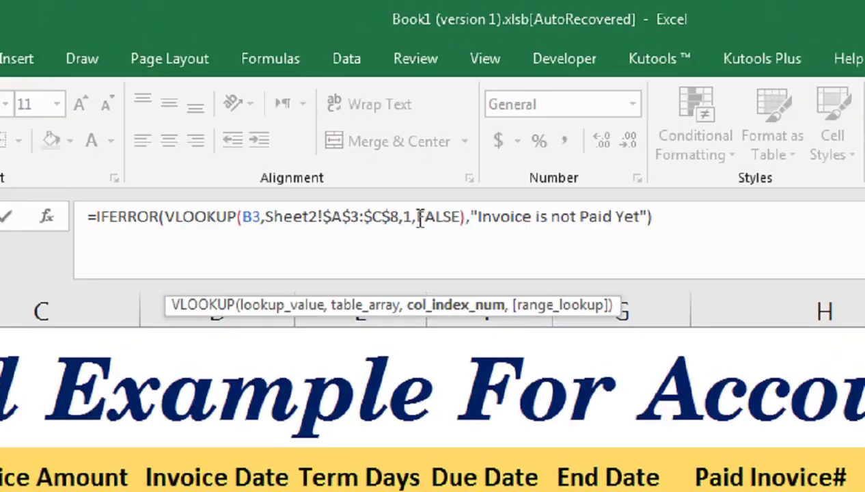
{"action": "key", "text": "BackSpace"}
{"action": "type", "text": "2"}
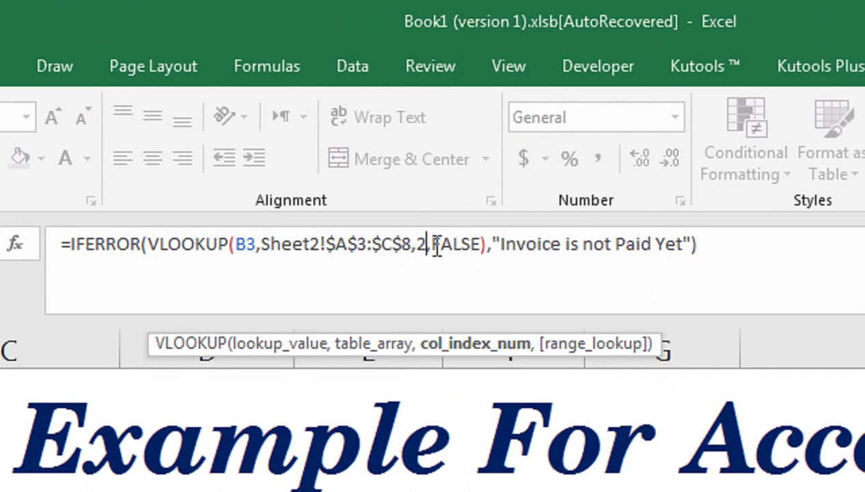
{"action": "key", "text": "Return"}
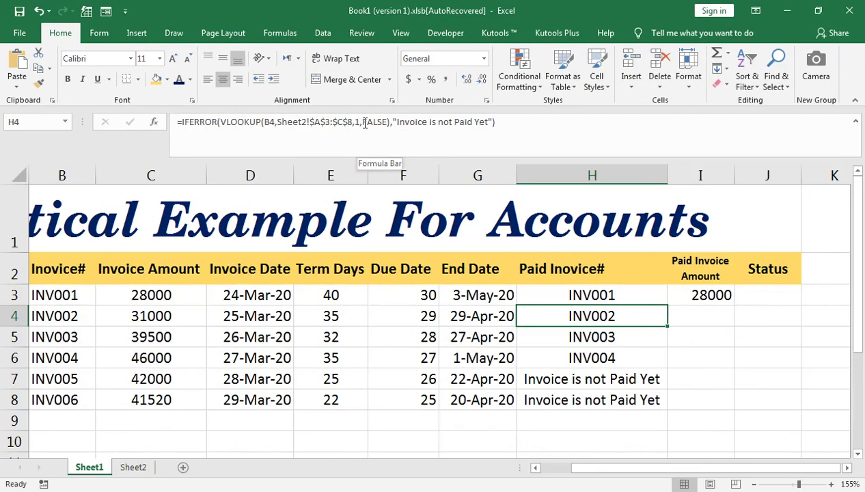
{"action": "left_click", "coordinate": [682, 296]}
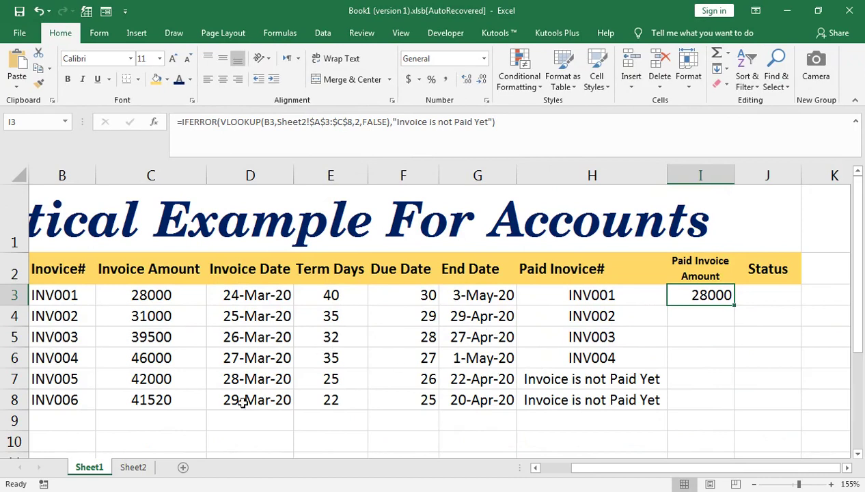
{"action": "double_click", "coordinate": [734, 305]}
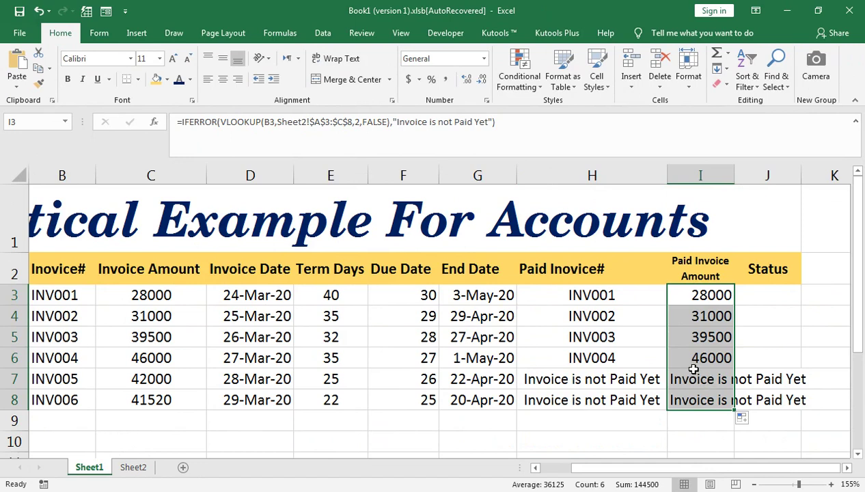
{"action": "left_click", "coordinate": [582, 377]}
{"action": "left_click", "coordinate": [582, 293]}
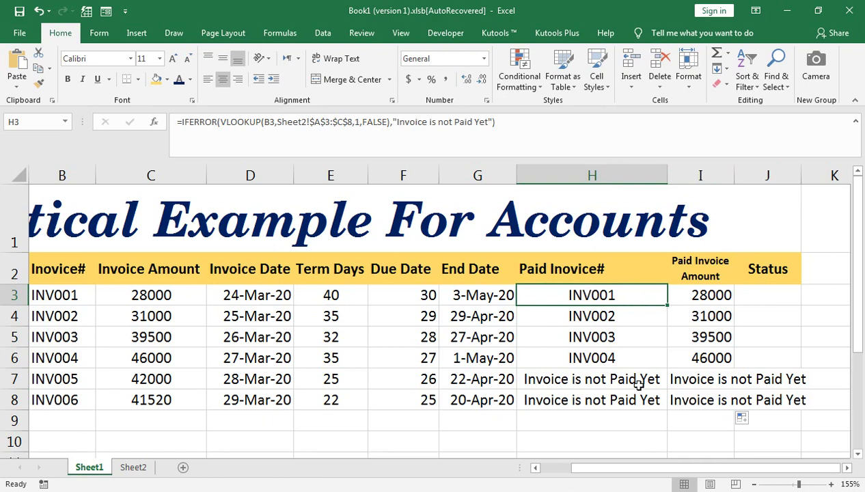
{"action": "double_click", "coordinate": [589, 377]}
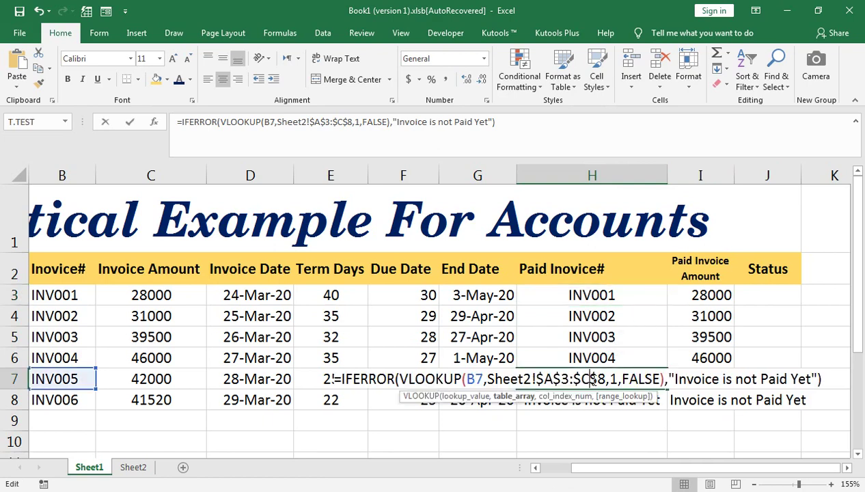
{"action": "key", "text": "Right"}
{"action": "key", "text": "Return"}
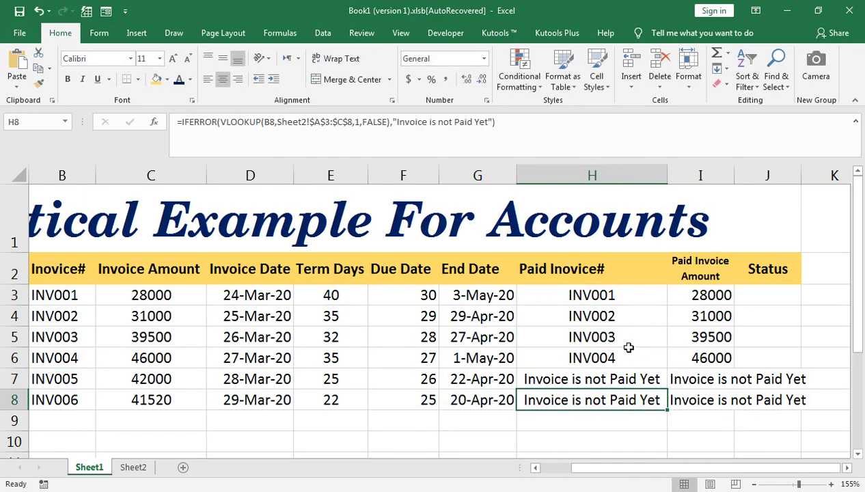
Replace the IFERROR fallback text in the H3 formula with "Not Paid" and fill the formula down to H8.
{"action": "left_click", "coordinate": [591, 295]}
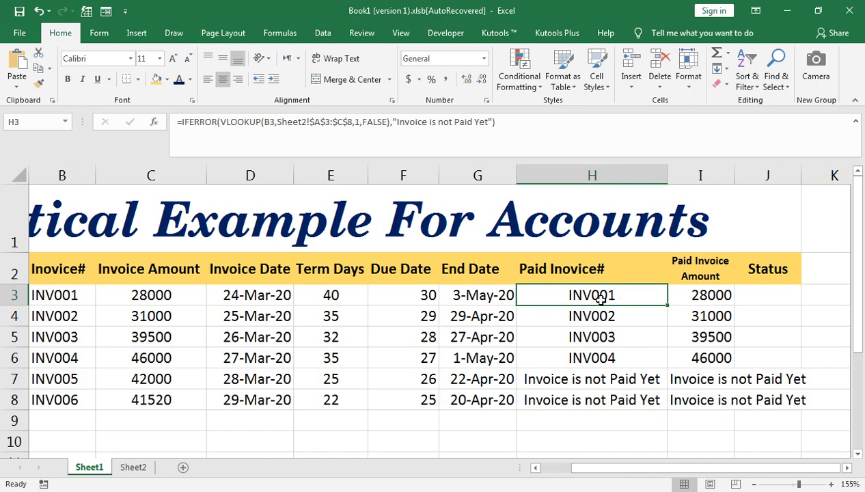
{"action": "left_click", "coordinate": [490, 122]}
{"action": "key", "text": "BackSpace"}
{"action": "key", "text": "BackSpace"}
{"action": "key", "text": "BackSpace"}
{"action": "key", "text": "BackSpace"}
{"action": "key", "text": "BackSpace"}
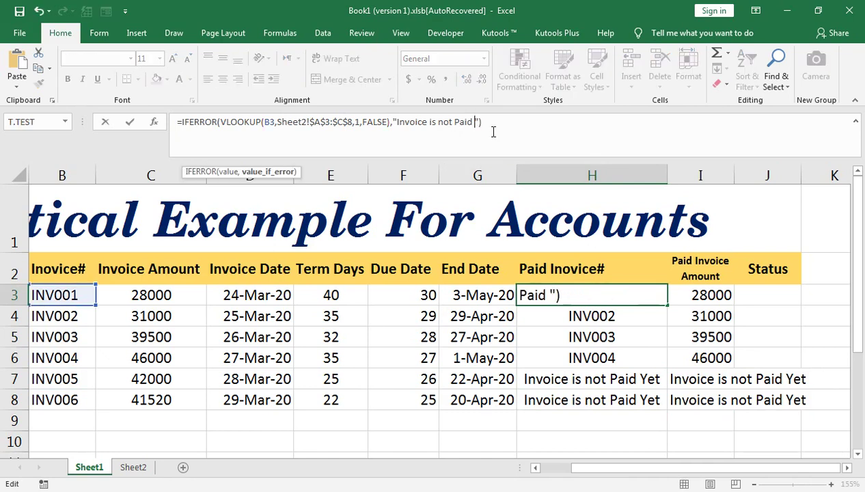
{"action": "key", "text": "BackSpace"}
{"action": "key", "text": "BackSpace"}
{"action": "key", "text": "BackSpace"}
{"action": "key", "text": "BackSpace"}
{"action": "key", "text": "BackSpace"}
{"action": "key", "text": "BackSpace"}
{"action": "key", "text": "BackSpace"}
{"action": "key", "text": "BackSpace"}
{"action": "key", "text": "BackSpace"}
{"action": "key", "text": "BackSpace"}
{"action": "key", "text": "BackSpace"}
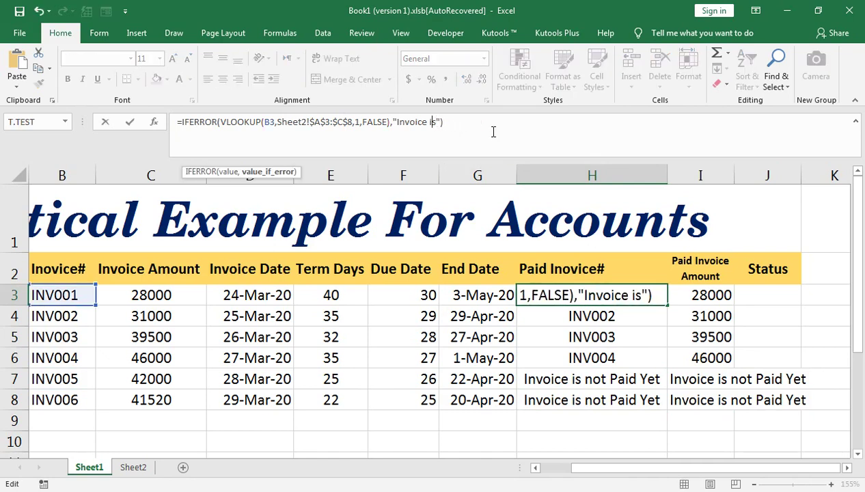
{"action": "key", "text": "BackSpace"}
{"action": "key", "text": "BackSpace"}
{"action": "key", "text": "BackSpace"}
{"action": "key", "text": "BackSpace"}
{"action": "key", "text": "BackSpace"}
{"action": "key", "text": "BackSpace"}
{"action": "key", "text": "BackSpace"}
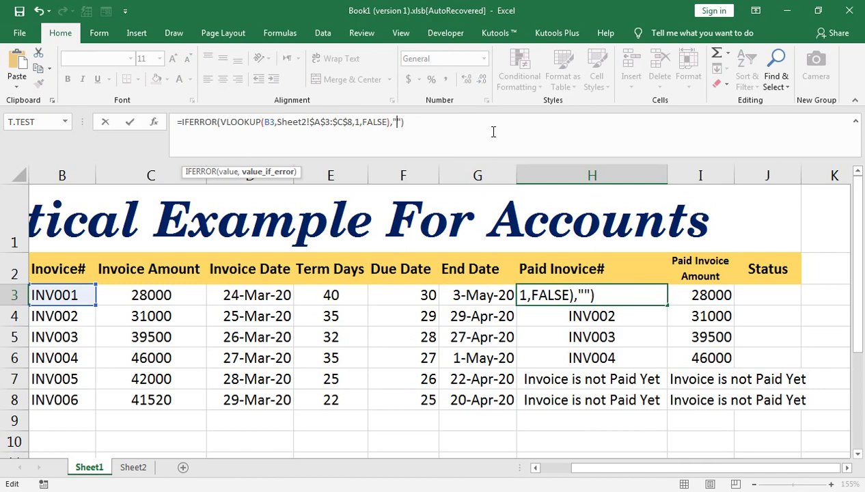
{"action": "type", "text": "NOt"}
{"action": "key", "text": "BackSpace"}
{"action": "key", "text": "BackSpace"}
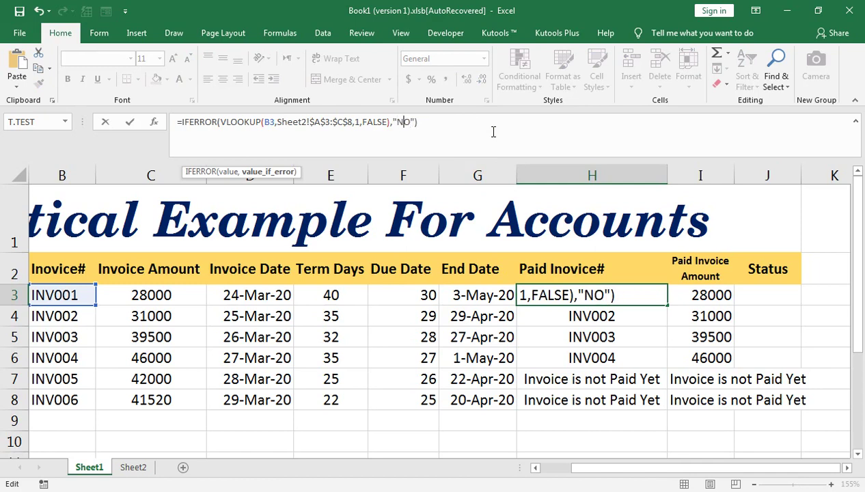
{"action": "type", "text": "ot"}
{"action": "key", "text": "BackSpace"}
{"action": "type", "text": "t Paid"}
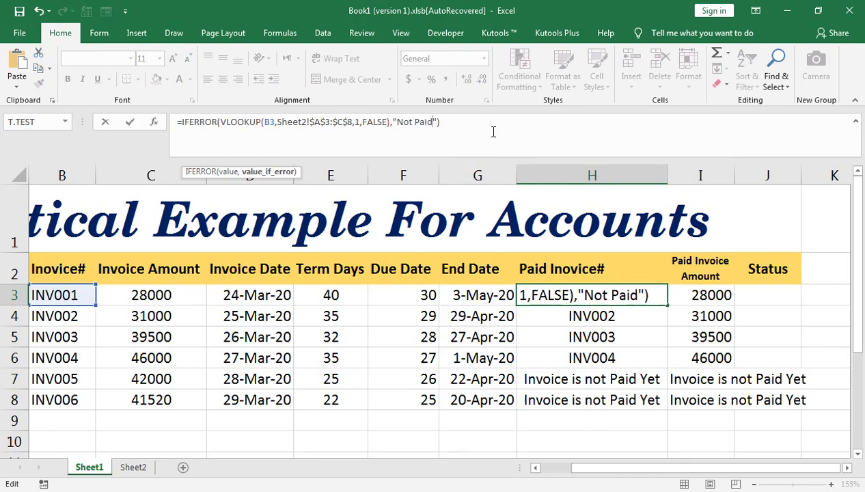
{"action": "key", "text": "Return"}
{"action": "left_click", "coordinate": [595, 291]}
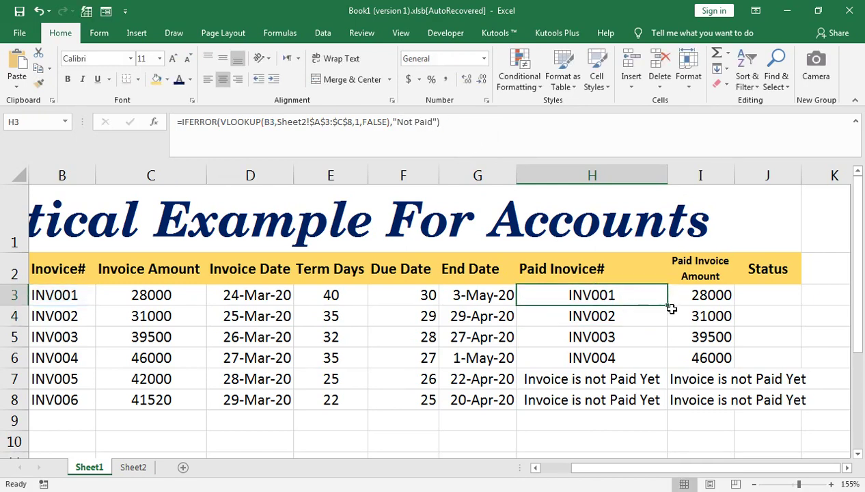
{"action": "double_click", "coordinate": [672, 308]}
Replace the IFERROR fallback text in the I3 formula with "Not Paid".
{"action": "left_click", "coordinate": [693, 299]}
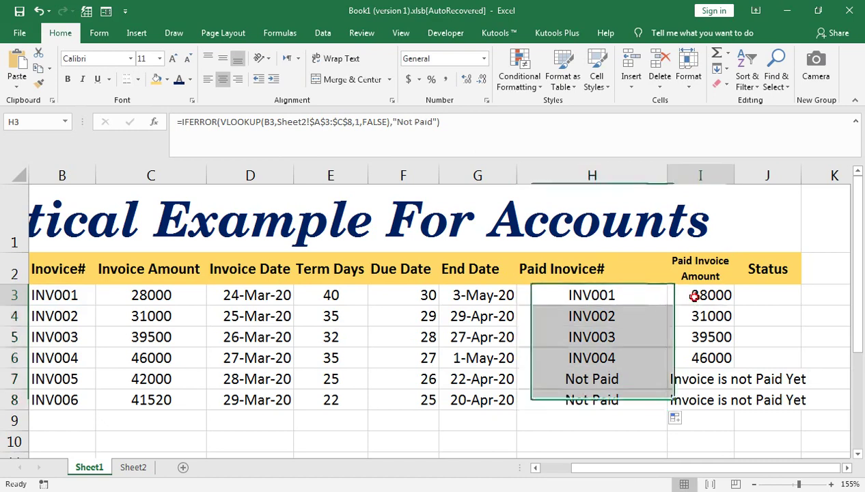
{"action": "key", "text": "F2"}
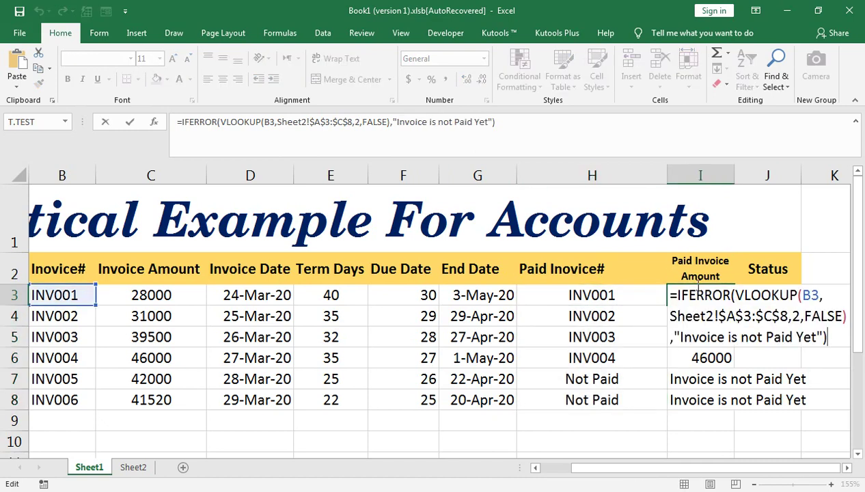
{"action": "left_click", "coordinate": [817, 337]}
{"action": "key", "text": "BackSpace"}
{"action": "key", "text": "BackSpace"}
{"action": "key", "text": "BackSpace"}
{"action": "key", "text": "BackSpace"}
{"action": "key", "text": "BackSpace"}
{"action": "key", "text": "BackSpace"}
{"action": "key", "text": "BackSpace"}
{"action": "key", "text": "BackSpace"}
{"action": "key", "text": "BackSpace"}
{"action": "key", "text": "BackSpace"}
{"action": "key", "text": "BackSpace"}
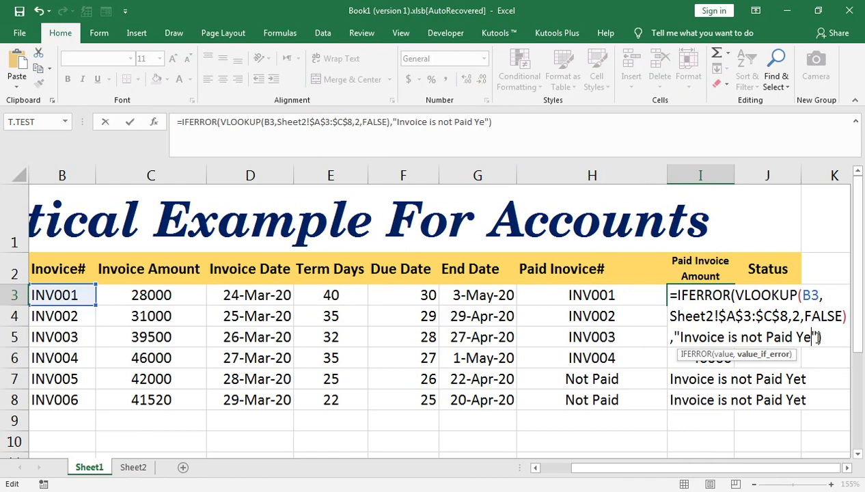
{"action": "key", "text": "BackSpace"}
{"action": "key", "text": "BackSpace"}
{"action": "key", "text": "BackSpace"}
{"action": "key", "text": "BackSpace"}
{"action": "key", "text": "BackSpace"}
{"action": "key", "text": "BackSpace"}
{"action": "key", "text": "BackSpace"}
{"action": "key", "text": "BackSpace"}
{"action": "key", "text": "BackSpace"}
{"action": "key", "text": "BackSpace"}
{"action": "key", "text": "BackSpace"}
{"action": "key", "text": "BackSpace"}
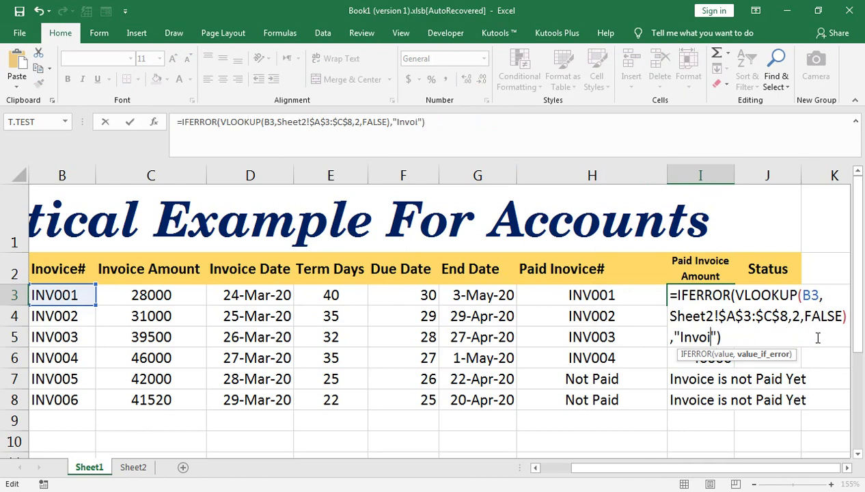
{"action": "type", "text": "Not Paid"}
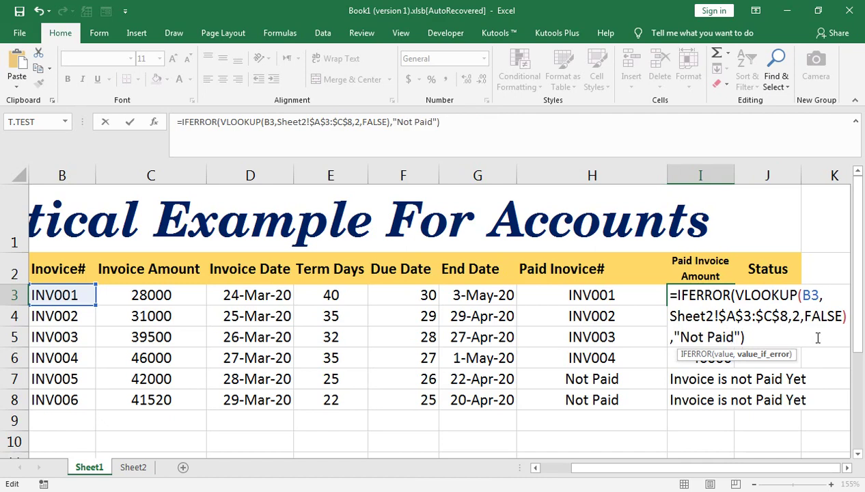
{"action": "key", "text": "Return"}
Fill the I3 formula down to I8 and narrow column H to fit its shorter contents.
{"action": "left_click", "coordinate": [716, 290]}
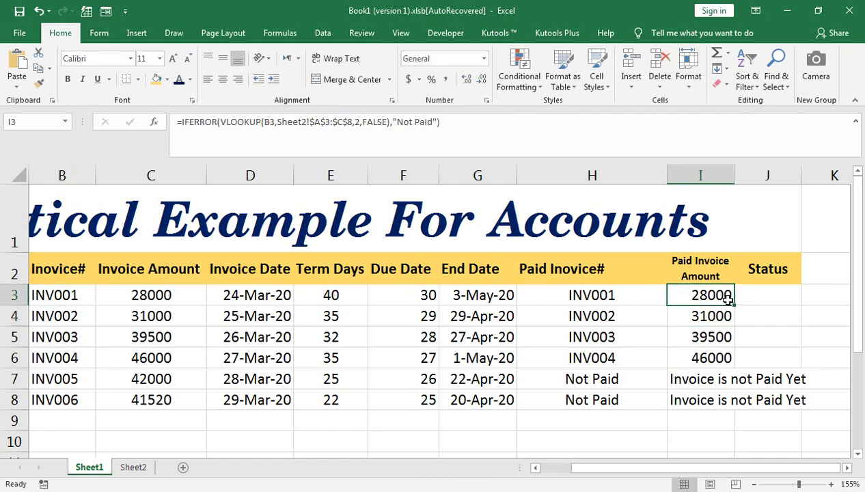
{"action": "double_click", "coordinate": [735, 305]}
{"action": "left_click_drag", "start_coordinate": [667, 175], "coordinate": [618, 173]}
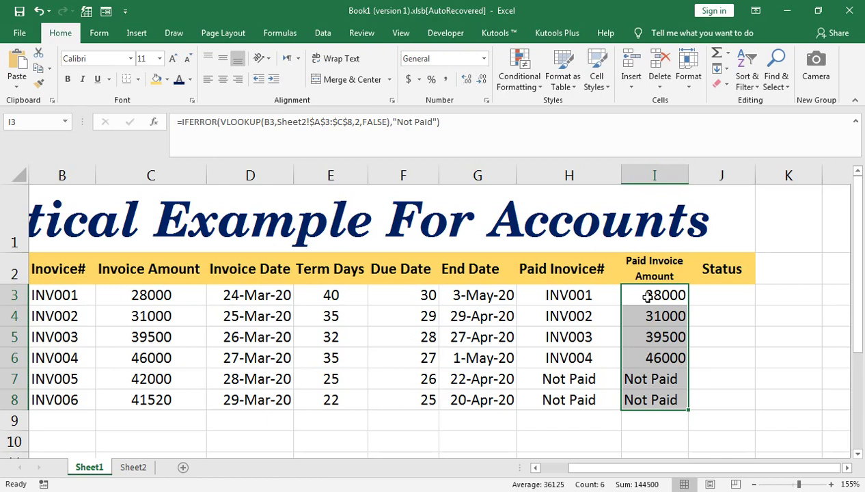
Enter =IFERROR(VLOOKUP(B3,Sheet2!$A$3:$C$8,3,FALSE),"Invoice is not Paid Yet") in J3 and check the result against the Invoice Status column on Sheet2.
{"action": "left_click", "coordinate": [709, 295]}
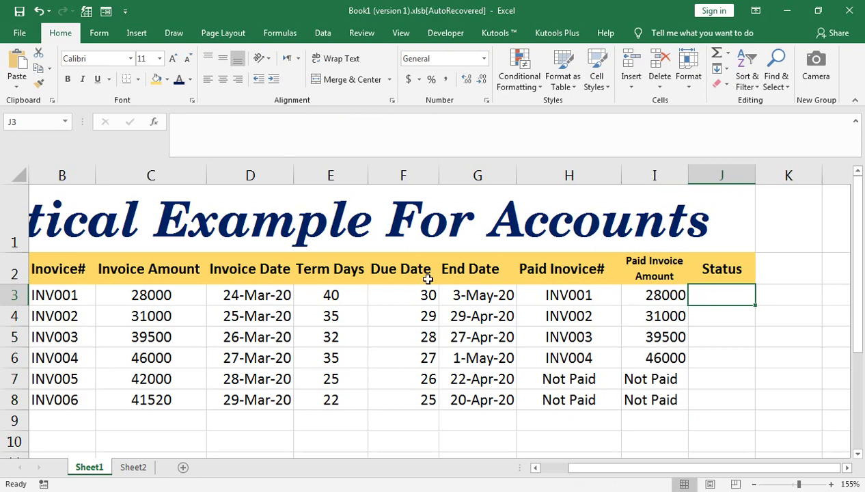
{"action": "type", "text": "=IFERROR(VLOOKUP(B3,Sheet2!$A$3:$C$8,1,FALSE),\"Invoice is not Paid Yet\")"}
{"action": "double_click", "coordinate": [713, 294]}
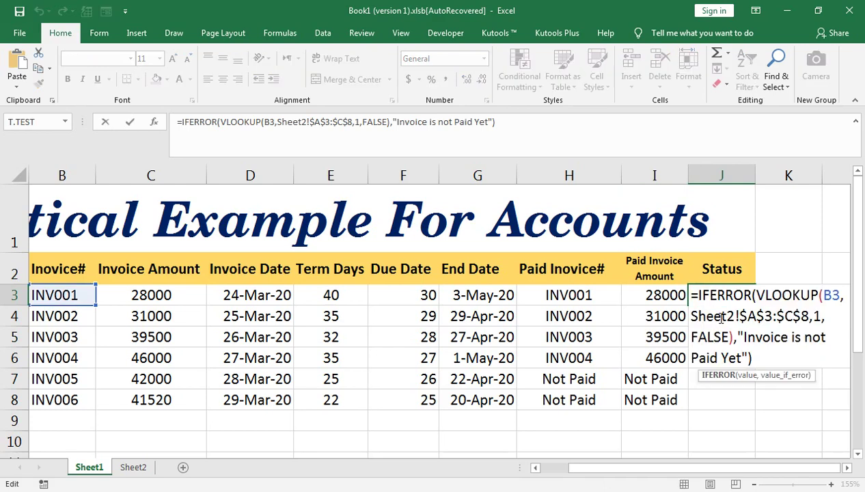
{"action": "left_click", "coordinate": [362, 122]}
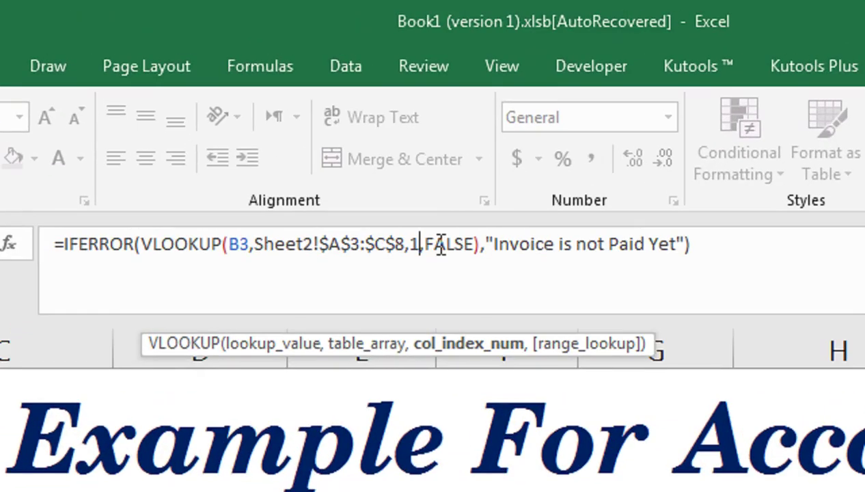
{"action": "key", "text": "BackSpace"}
{"action": "type", "text": "3"}
{"action": "key", "text": "Return"}
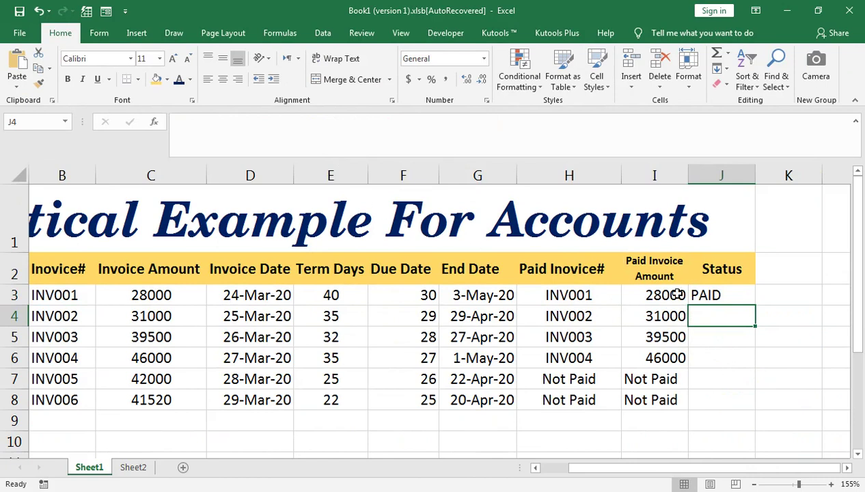
{"action": "left_click", "coordinate": [133, 467]}
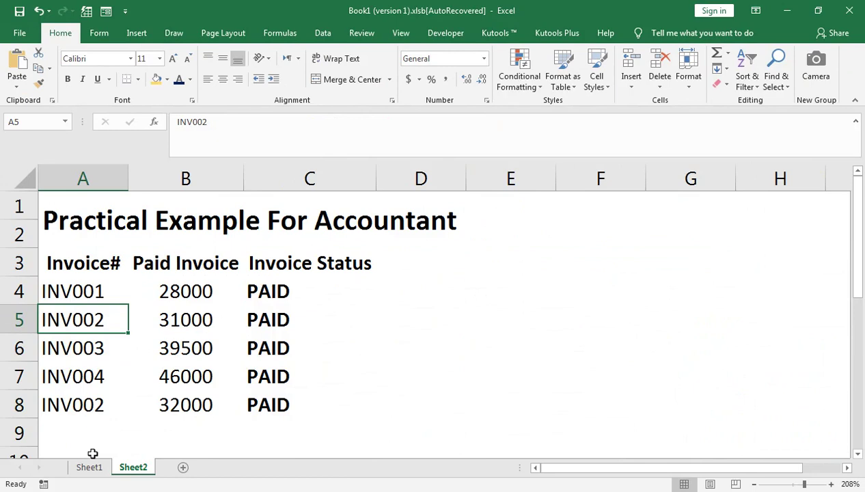
{"action": "left_click", "coordinate": [91, 466]}
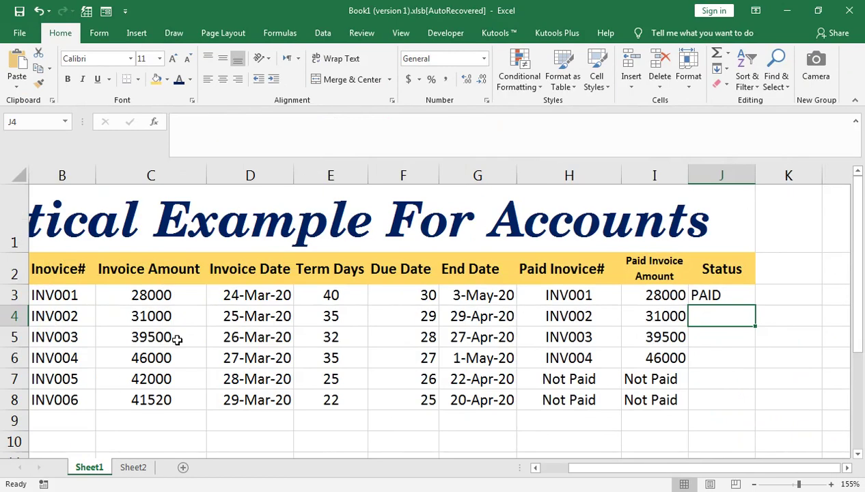
Fill the J3 status formula down to J8, and replace the IFERROR fallback text in J3 with "Not Paid".
{"action": "left_click", "coordinate": [716, 295]}
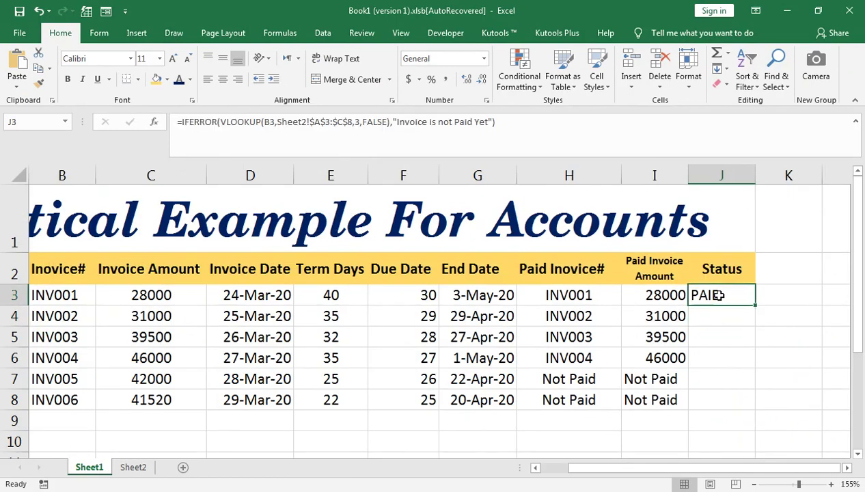
{"action": "double_click", "coordinate": [755, 305]}
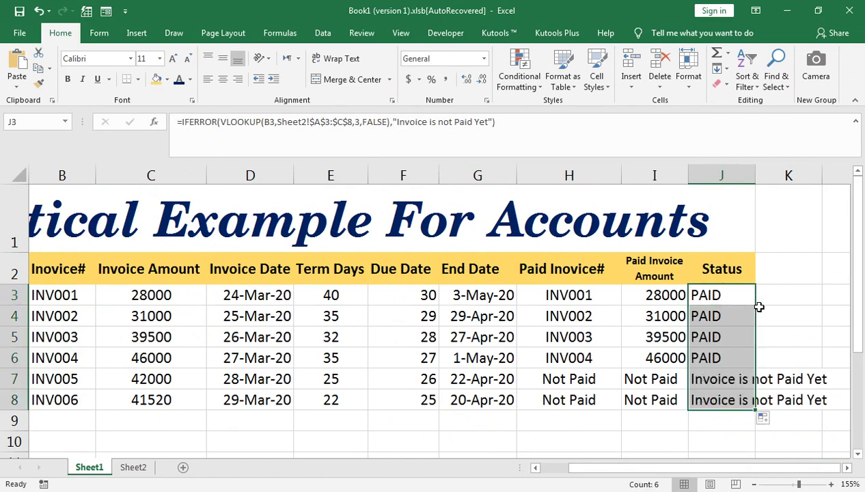
{"action": "double_click", "coordinate": [718, 294]}
{"action": "left_click", "coordinate": [743, 356]}
{"action": "key", "text": "BackSpace"}
{"action": "key", "text": "BackSpace"}
{"action": "key", "text": "BackSpace"}
{"action": "key", "text": "BackSpace"}
{"action": "key", "text": "BackSpace"}
{"action": "key", "text": "BackSpace"}
{"action": "key", "text": "BackSpace"}
{"action": "key", "text": "BackSpace"}
{"action": "key", "text": "BackSpace"}
{"action": "key", "text": "BackSpace"}
{"action": "key", "text": "BackSpace"}
{"action": "key", "text": "BackSpace"}
{"action": "key", "text": "BackSpace"}
{"action": "key", "text": "BackSpace"}
{"action": "key", "text": "BackSpace"}
{"action": "key", "text": "BackSpace"}
{"action": "key", "text": "BackSpace"}
{"action": "key", "text": "BackSpace"}
{"action": "key", "text": "BackSpace"}
{"action": "key", "text": "BackSpace"}
{"action": "key", "text": "BackSpace"}
{"action": "key", "text": "BackSpace"}
{"action": "key", "text": "BackSpace"}
{"action": "type", "text": "Not "}
{"action": "type", "text": "Paid"}
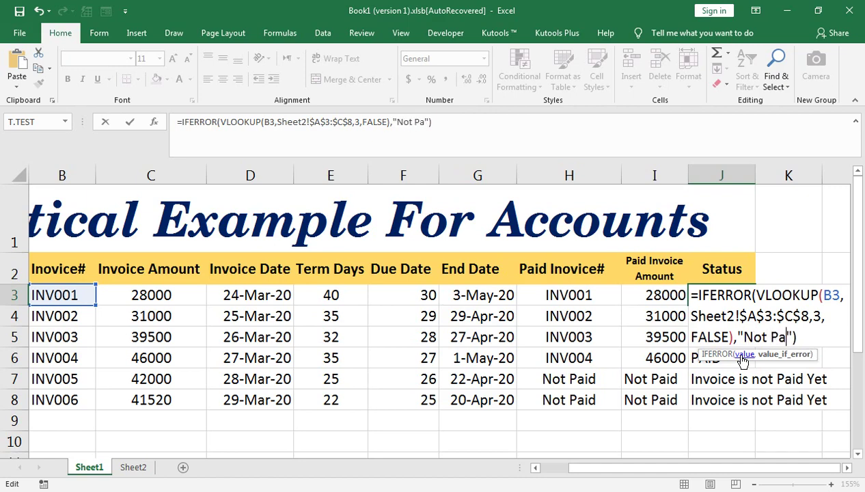
{"action": "key", "text": "Return"}
Fill the updated J3 formula down through J8 in the Status column.
{"action": "key", "text": "Up"}
{"action": "key", "text": "shift+Down"}
{"action": "key", "text": "shift+Down"}
{"action": "key", "text": "shift+Down"}
{"action": "key", "text": "shift+Down"}
{"action": "key", "text": "shift+Down"}
{"action": "key", "text": "ctrl+d"}
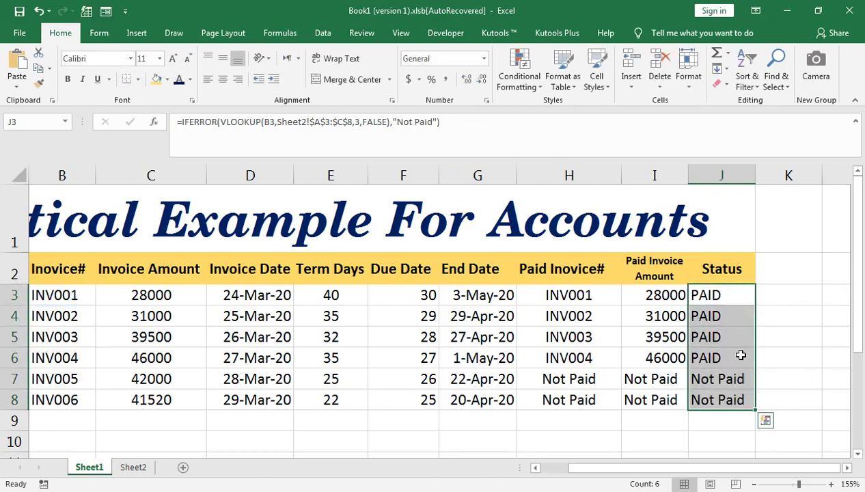
{"action": "key", "text": "ctrl+q"}
{"action": "left_click", "coordinate": [465, 354]}
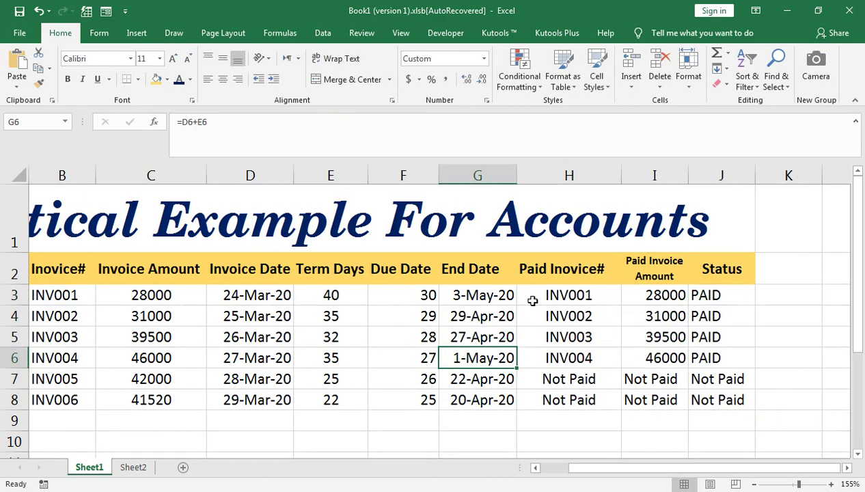
Compare the invoice numbers, paid amounts and statuses on Sheet2 with the lookup results on Sheet1.
{"action": "left_click", "coordinate": [134, 467]}
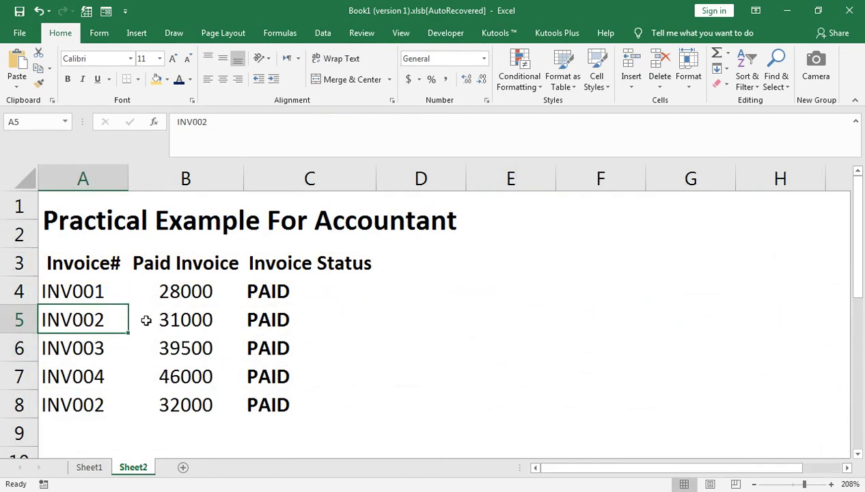
{"action": "left_click", "coordinate": [85, 467]}
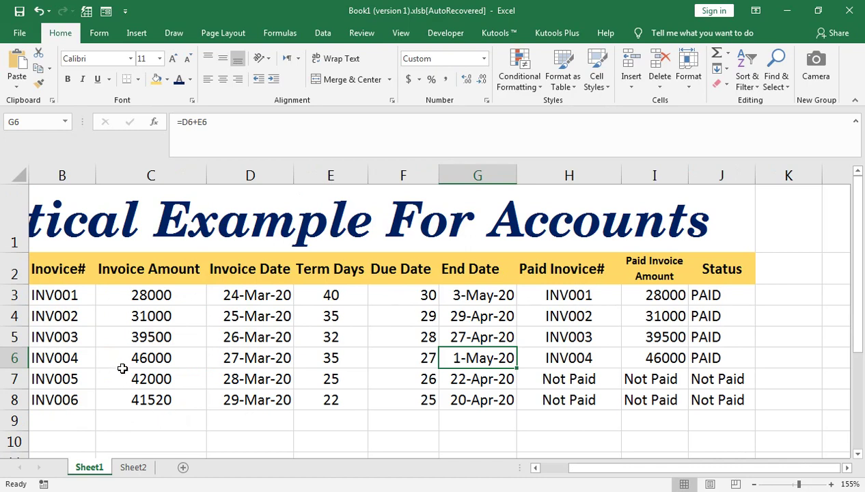
{"action": "left_click", "coordinate": [134, 467]}
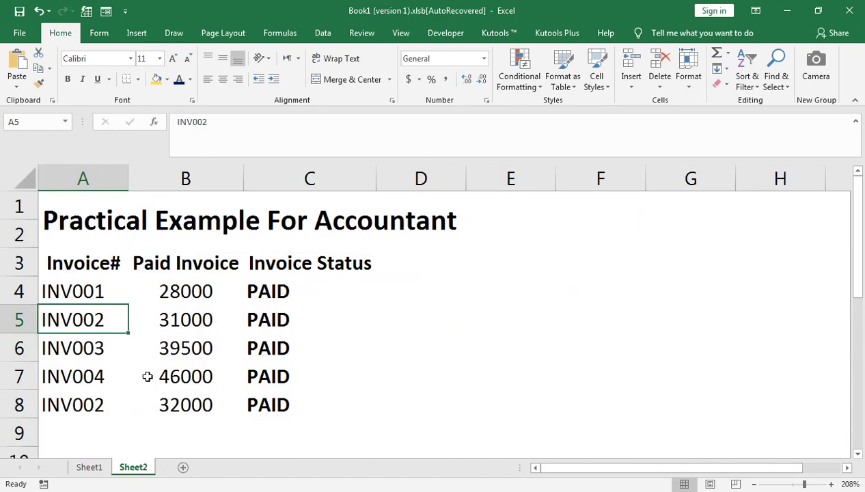
{"action": "left_click", "coordinate": [86, 467]}
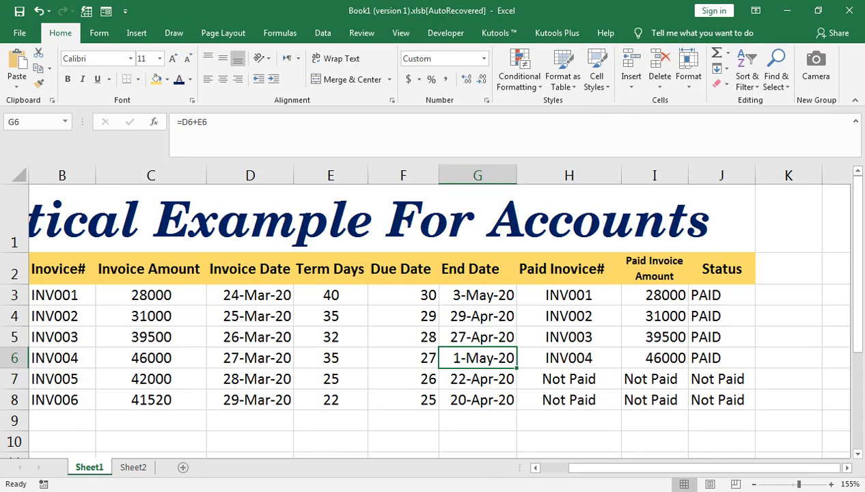
Switch to the browser window showing the YouTube channel's videos page.
{"action": "left_click", "coordinate": [199, 454]}
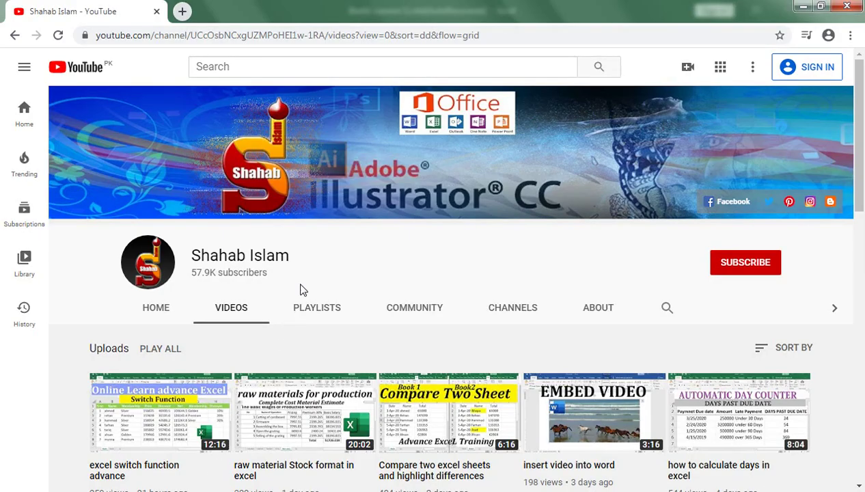